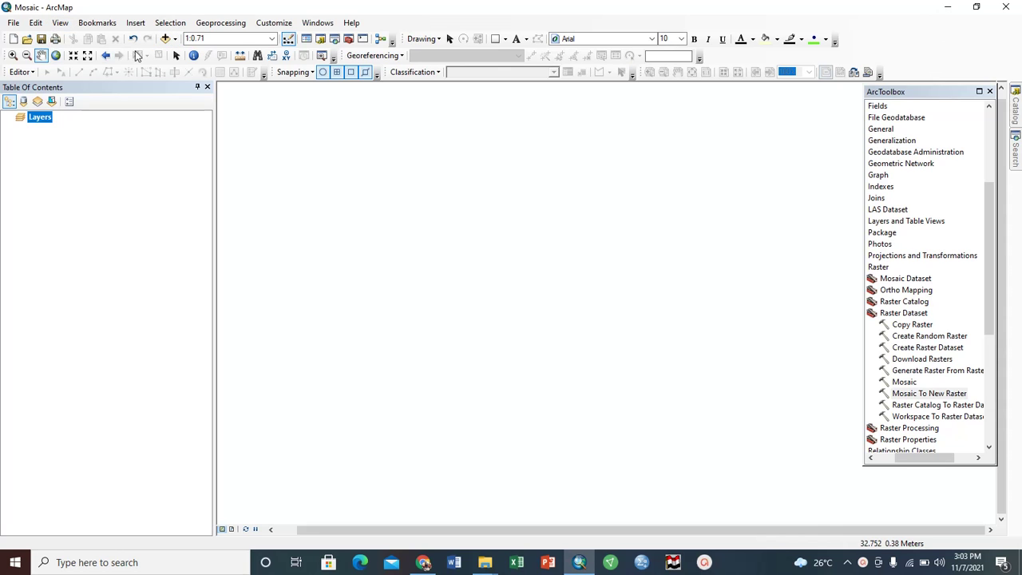
Add GE_1.jpg, GE_2.jpg and GE_3.jpg from the Gloria folder to the map
left_click(165, 38)
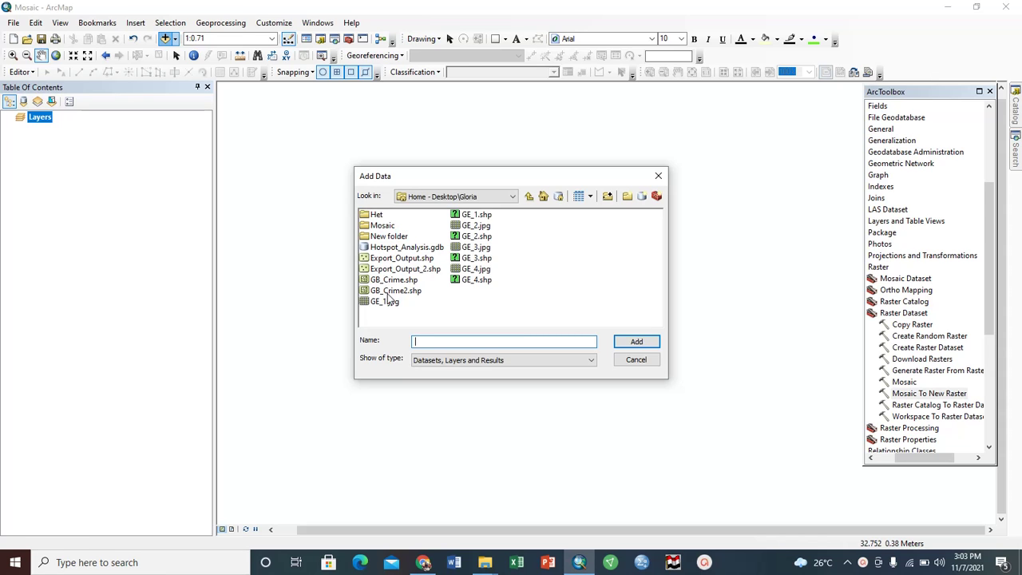
left_click(388, 301)
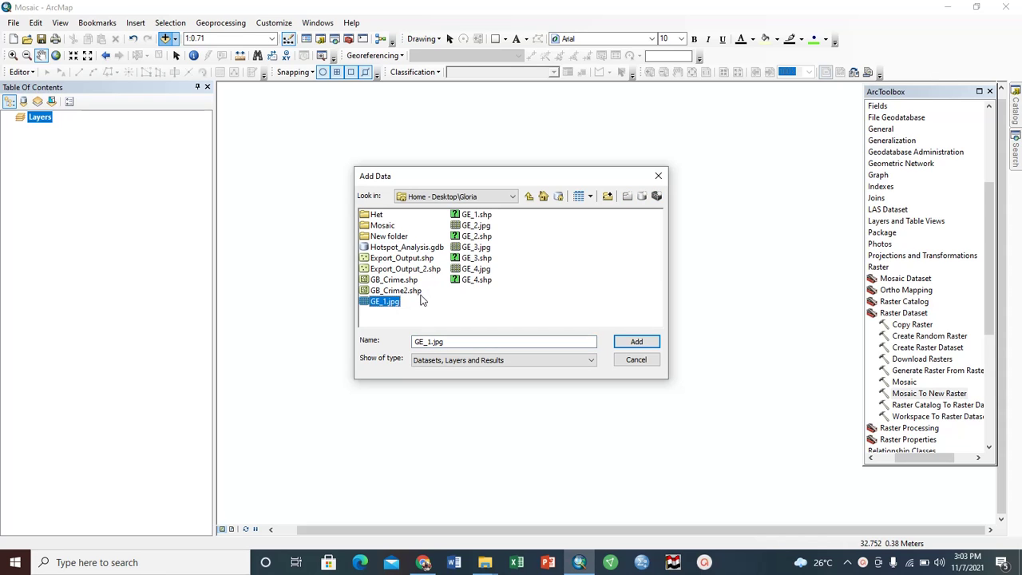
left_click(479, 228, "ctrl")
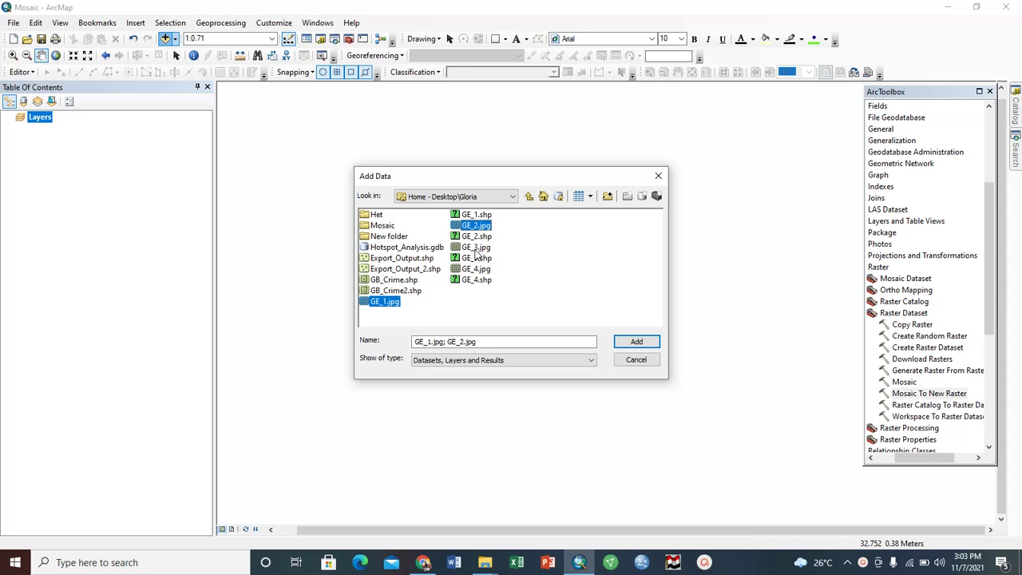
left_click(648, 344)
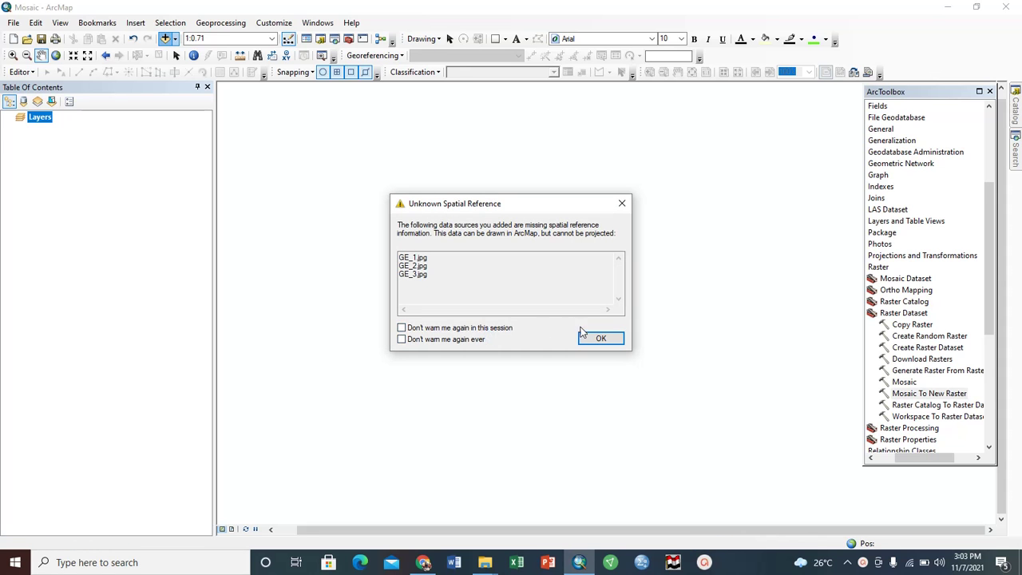
Dismiss the spatial reference warning and toggle each GE layer off and on to check its footprint
left_click(591, 338)
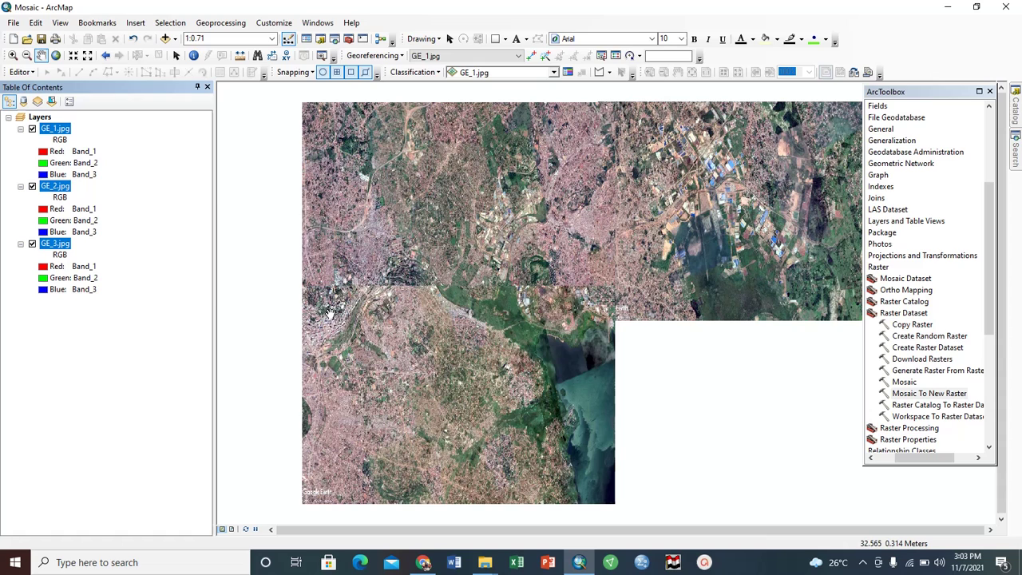
left_click(32, 128)
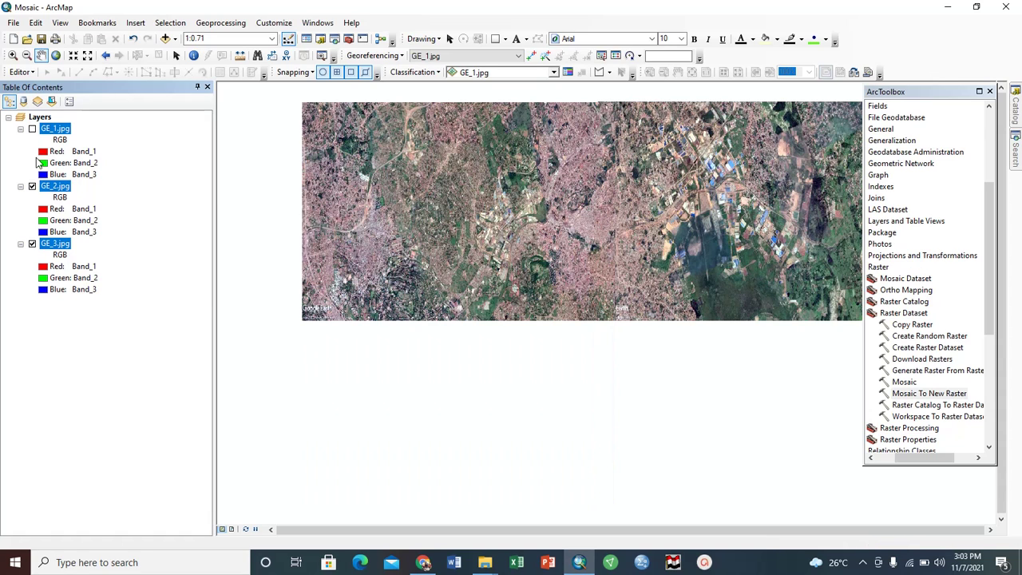
left_click(32, 187)
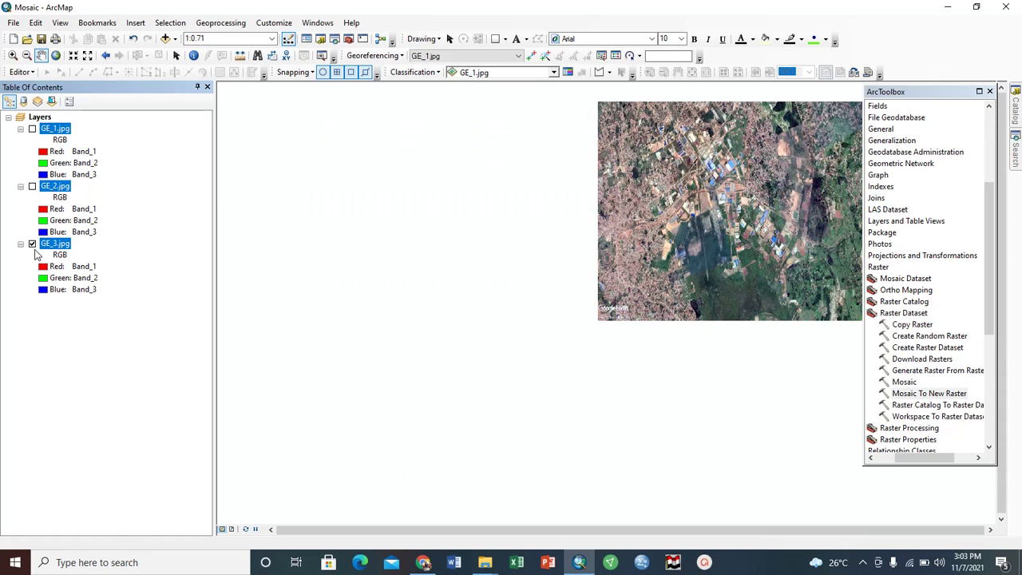
left_click(32, 244)
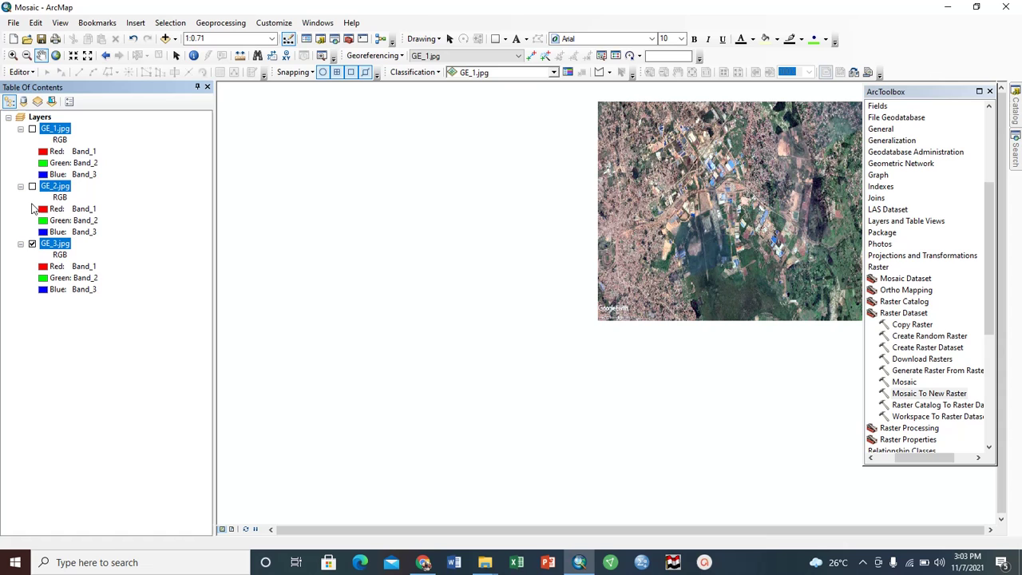
left_click(32, 186)
left_click(32, 129)
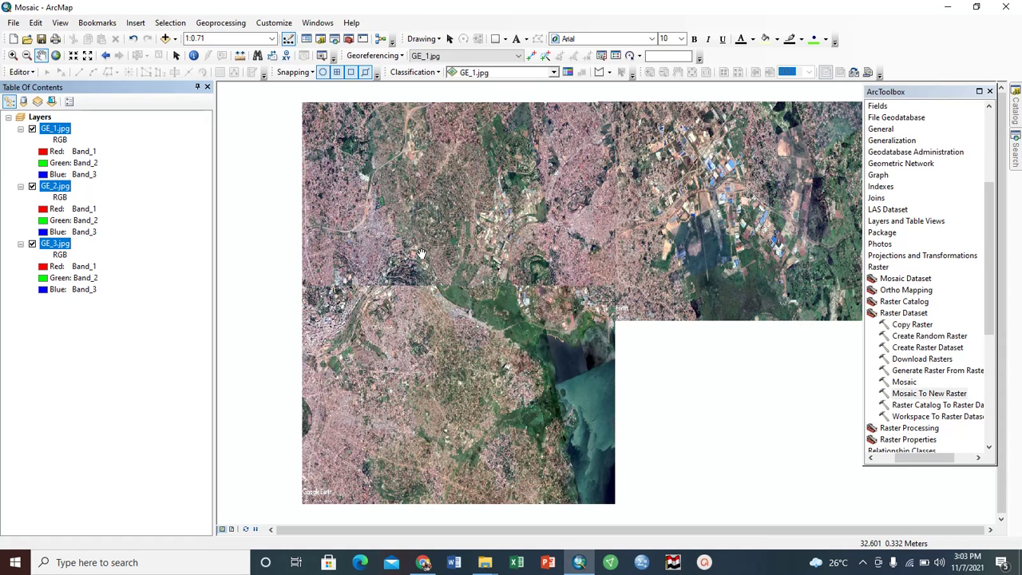
Pan the imagery slightly and collapse the expanded ArcToolbox toolsets up to Data Management Tools
left_click_drag(437, 244, 386, 228)
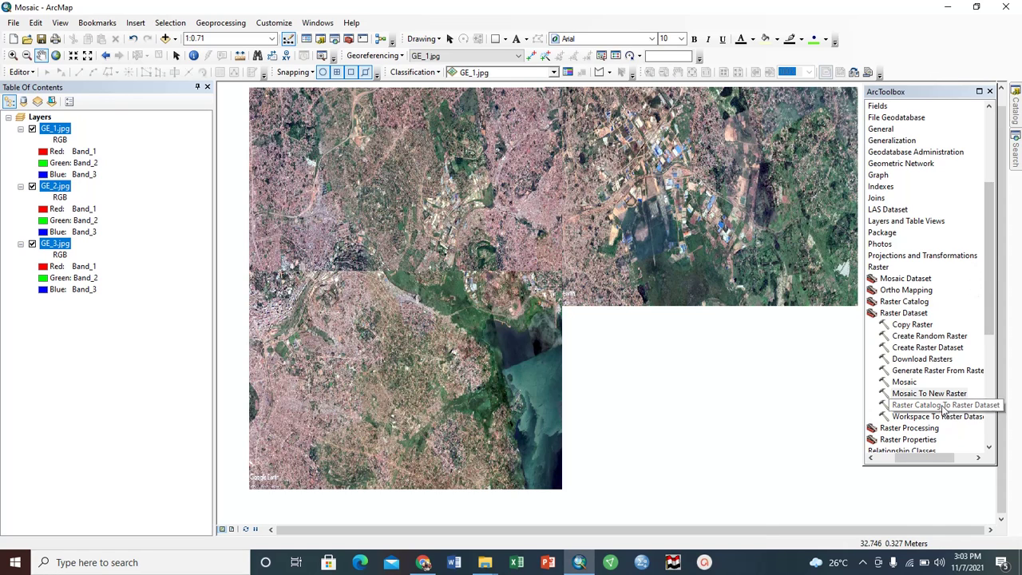
left_click_drag(929, 460, 909, 460)
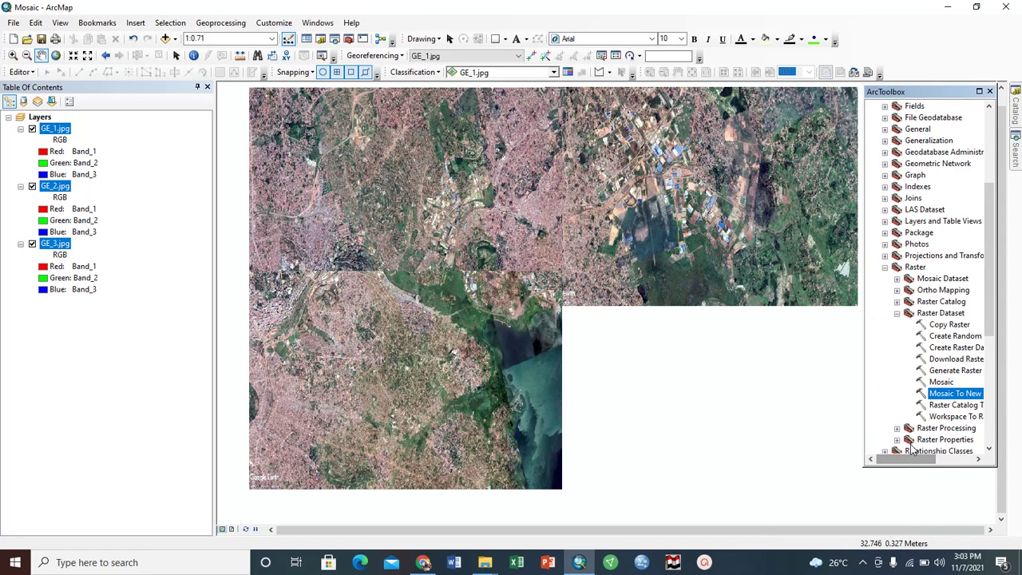
left_click(897, 314)
left_click(885, 267)
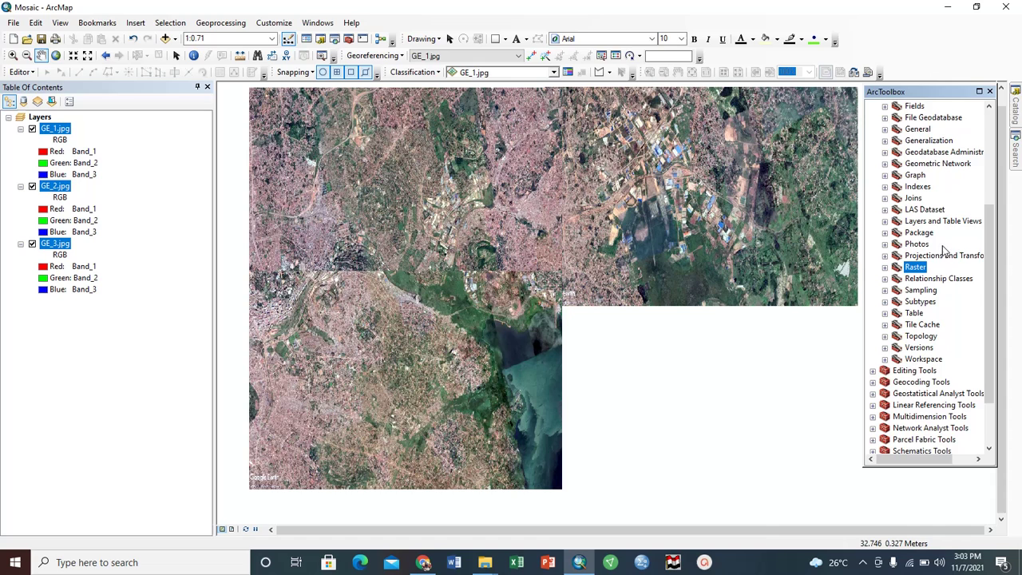
left_click_drag(994, 257, 992, 163)
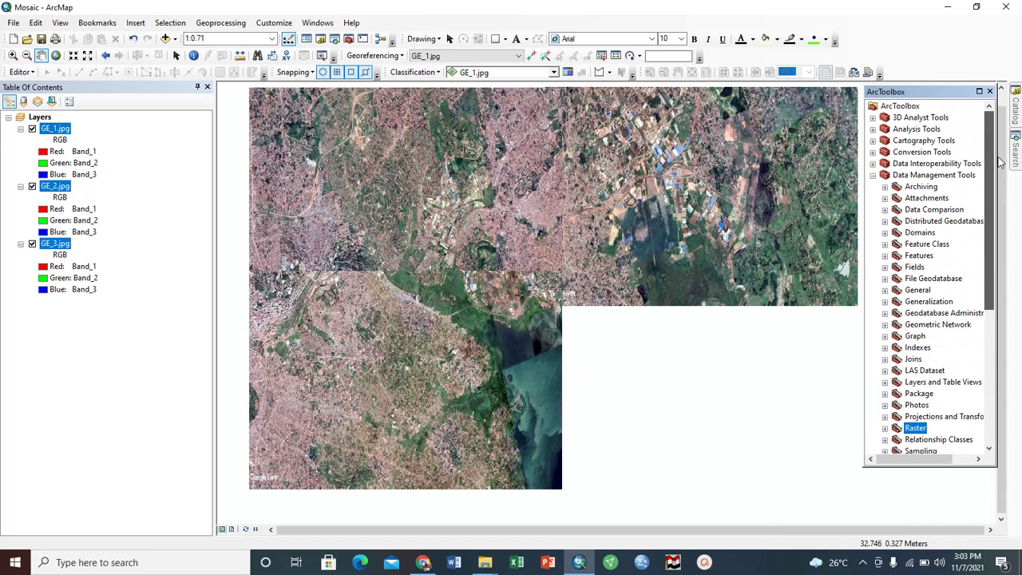
left_click(874, 176)
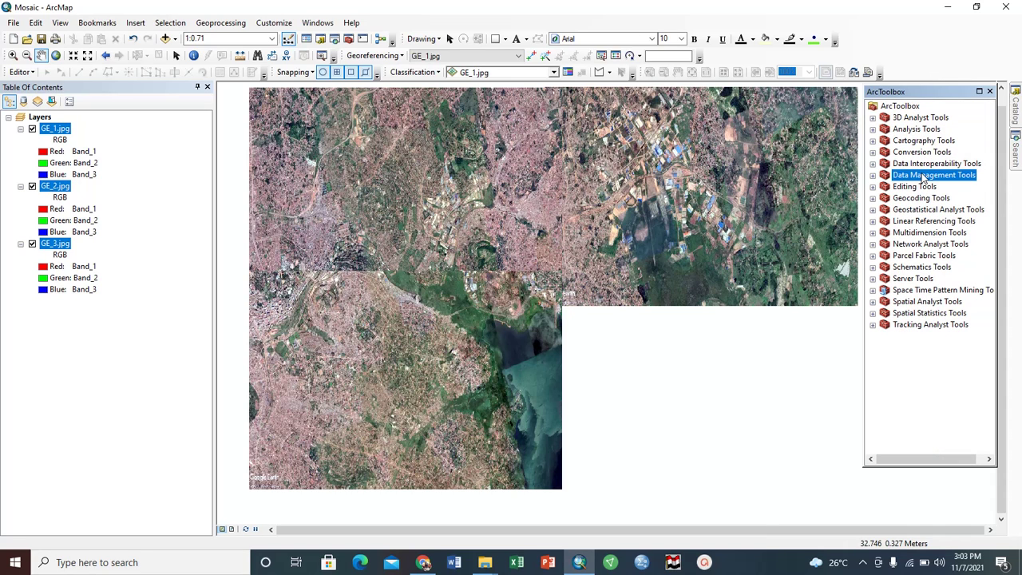
Expand Data Management Tools > Raster > Raster Dataset to reveal Mosaic To New Raster
left_click(874, 176)
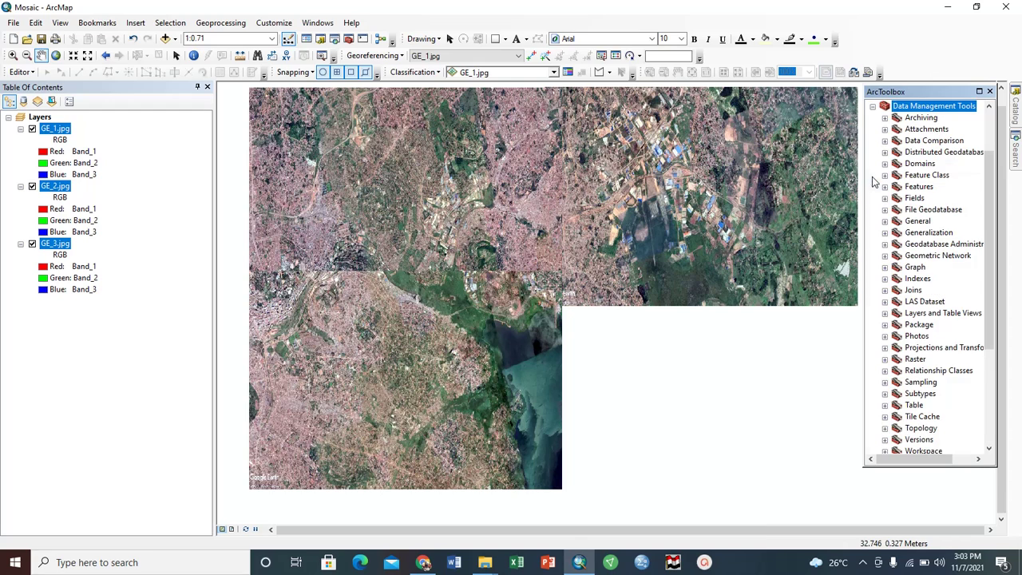
left_click(911, 361)
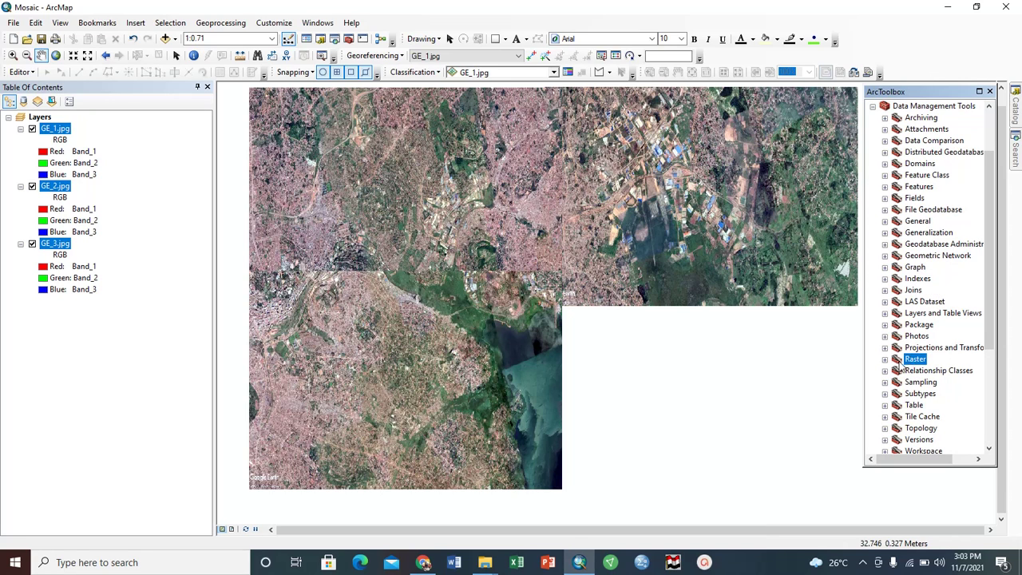
left_click(885, 360)
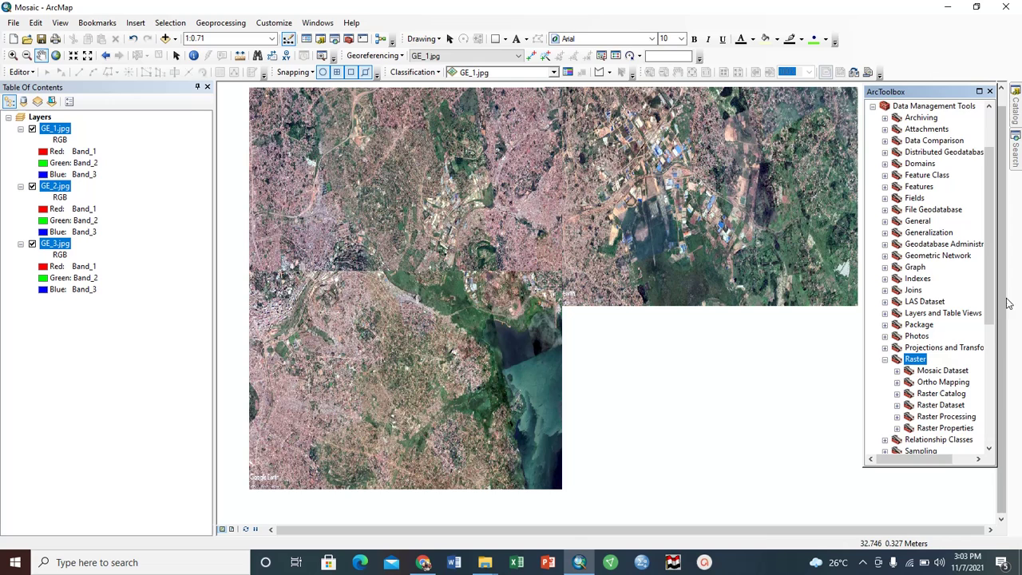
scroll(990, 304, "down", 1)
scroll(991, 304, "down", 2)
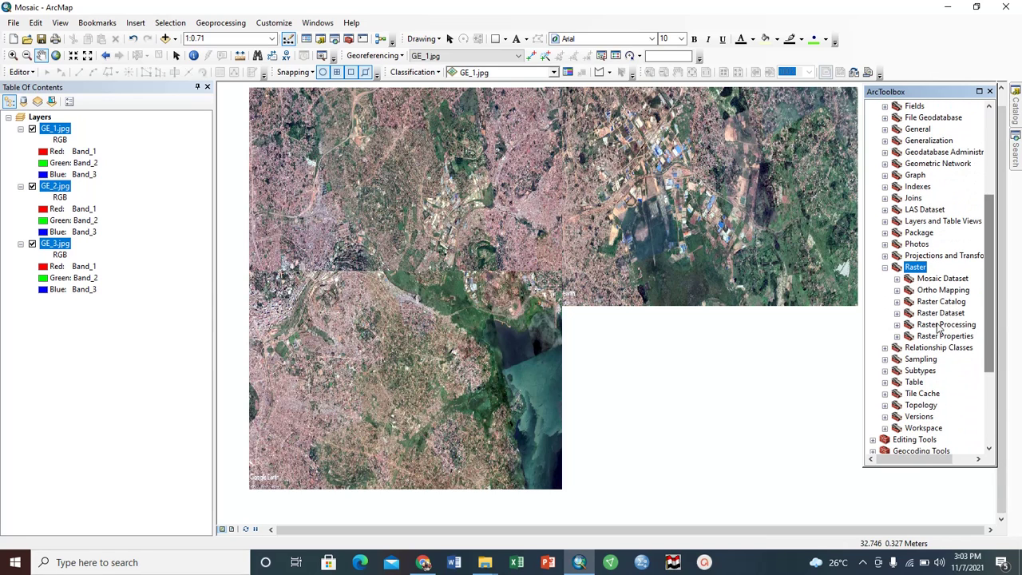
left_click(898, 314)
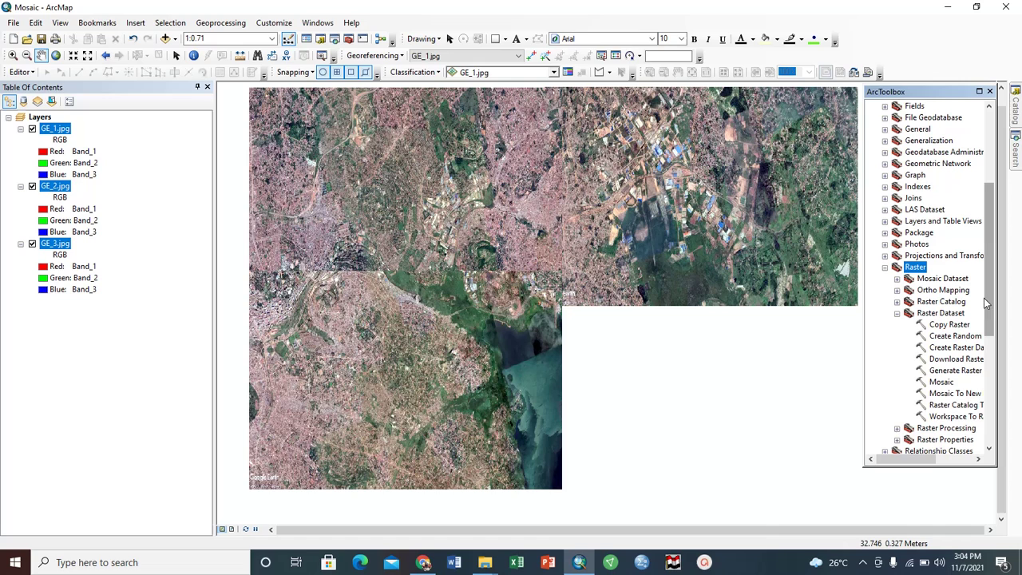
left_click(979, 461)
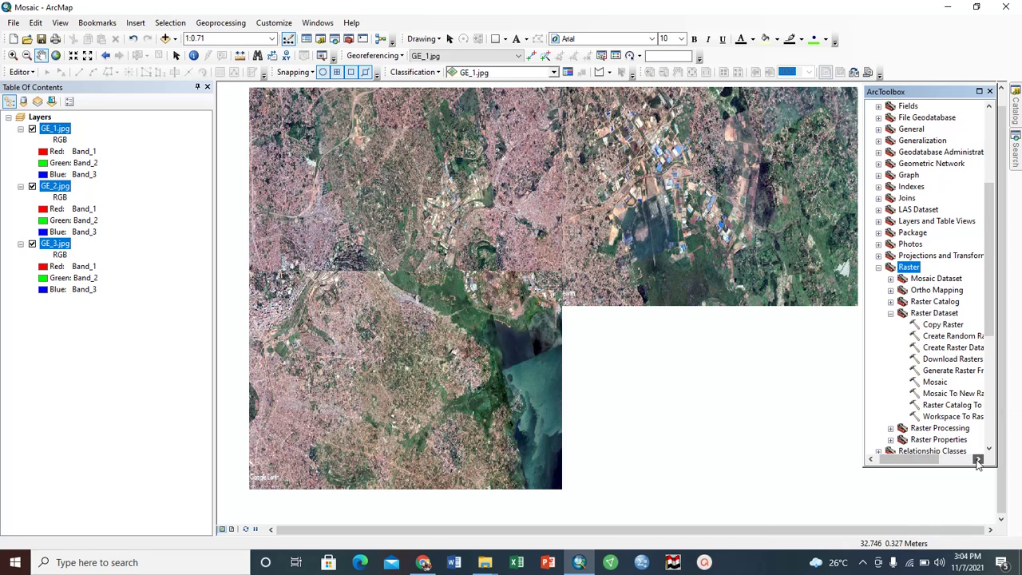
left_click(979, 461)
left_click(978, 461)
left_click(979, 461)
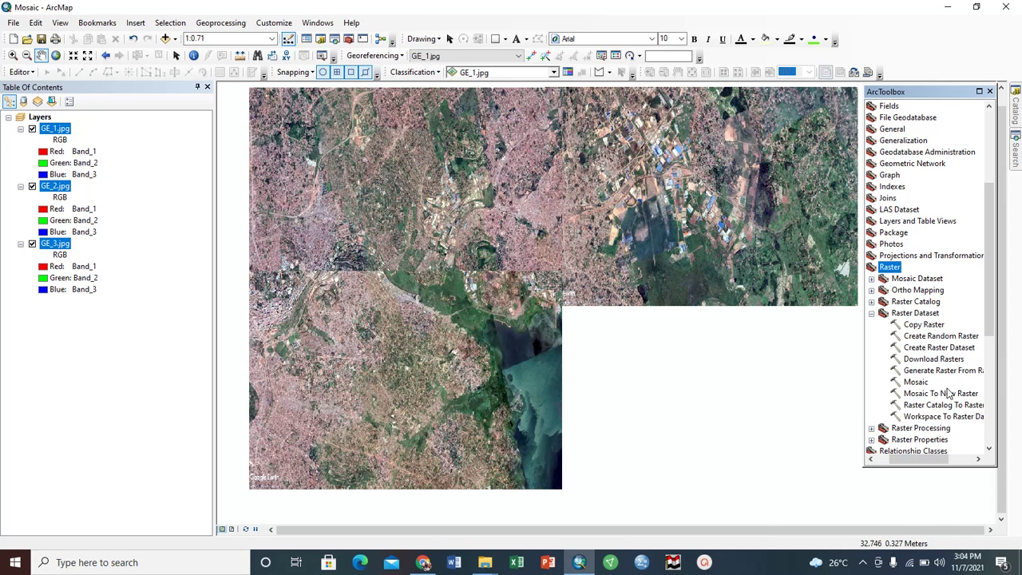
Open Mosaic To New Raster and add GE_1, GE_2 and GE_3 from the input rasters dropdown
double_click(943, 393)
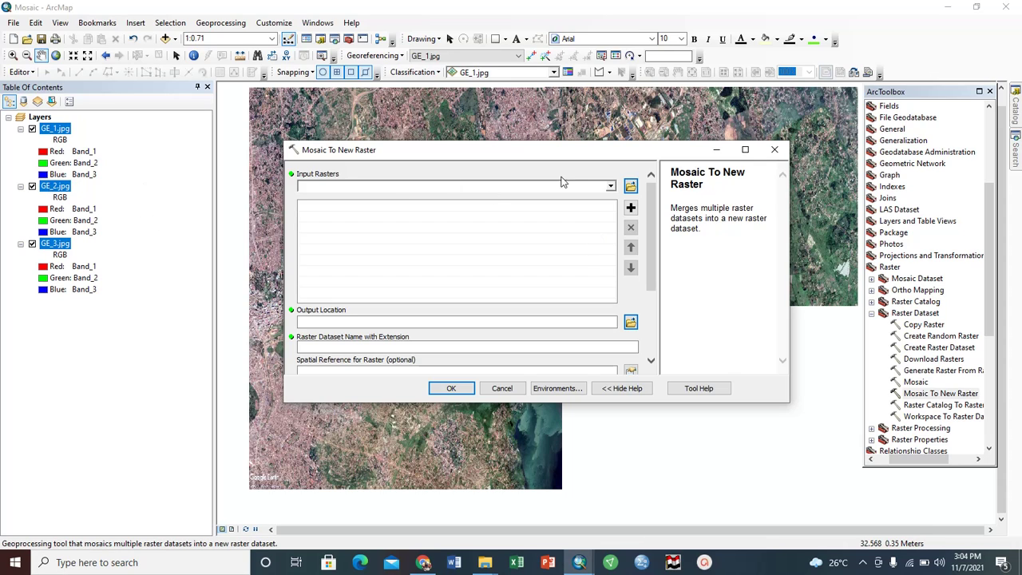
left_click(611, 188)
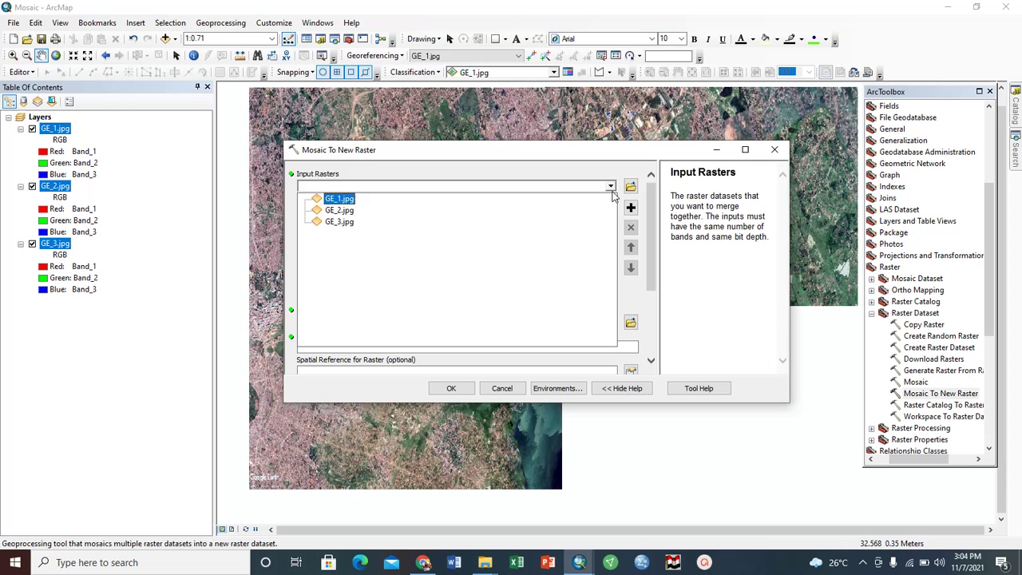
left_click(349, 208)
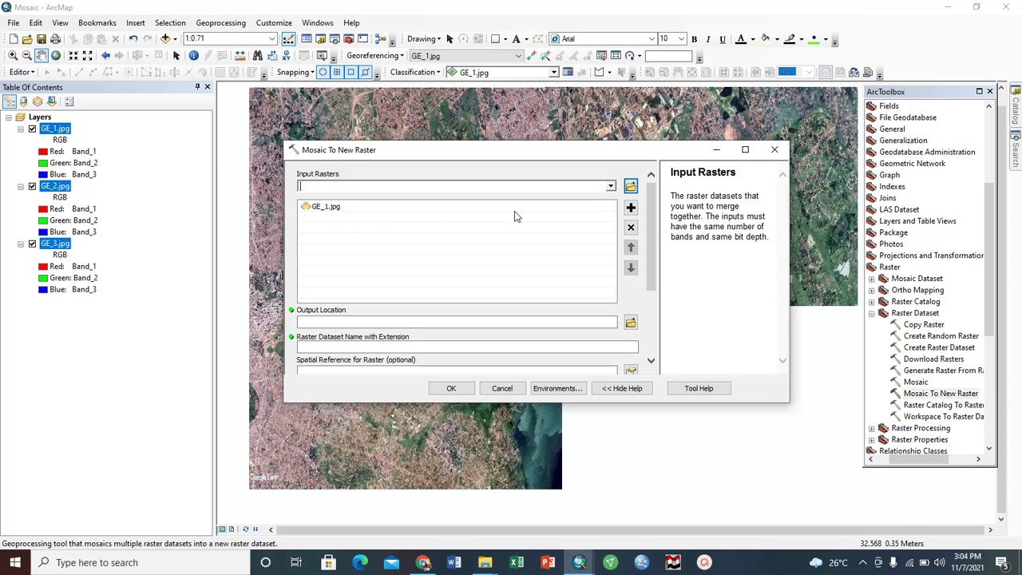
left_click(611, 186)
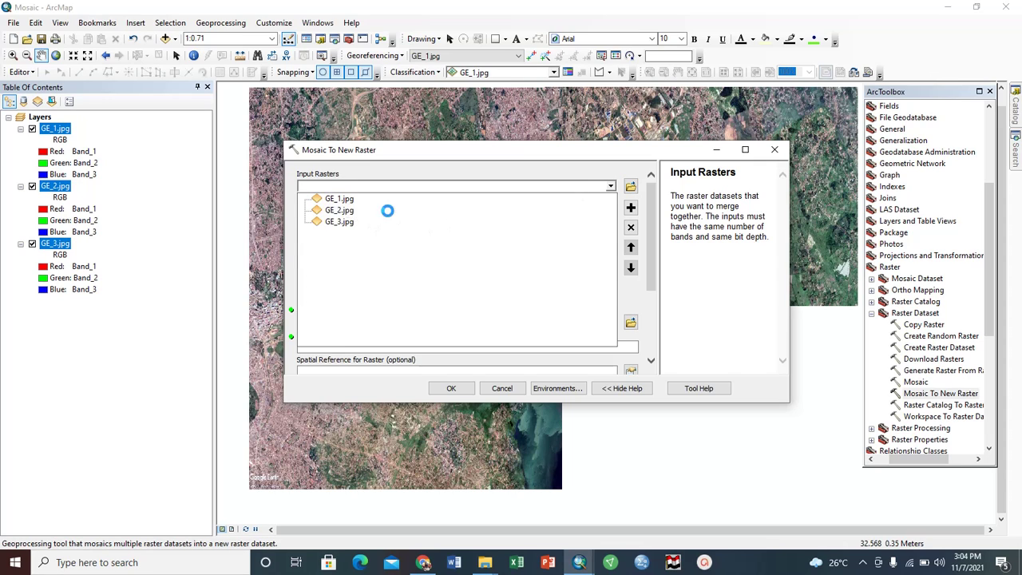
left_click(388, 210)
left_click(611, 187)
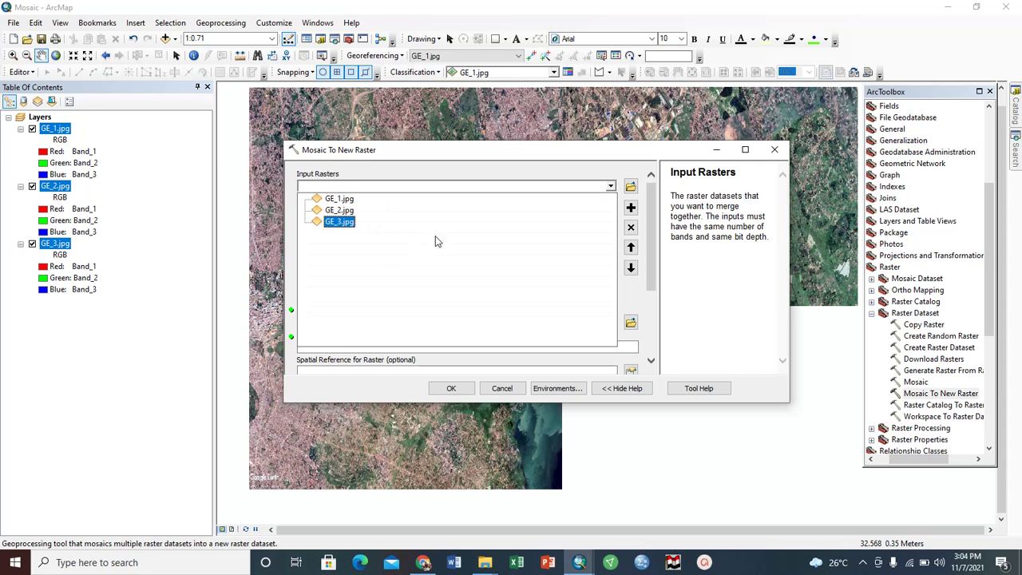
left_click(341, 227)
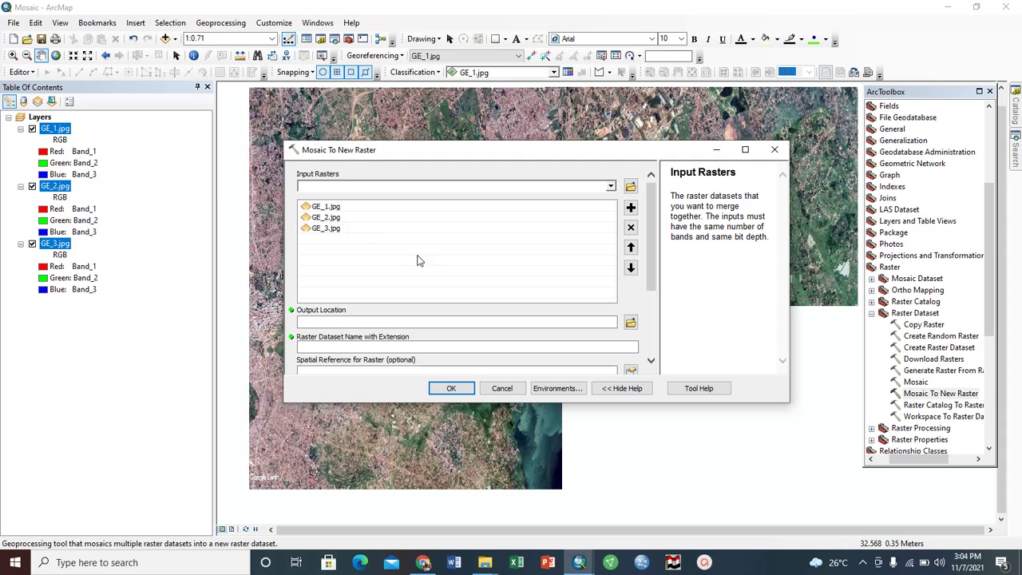
Replace those inputs by dragging the selected GE_1–GE_3 layers into the Input Rasters list
left_click(326, 206)
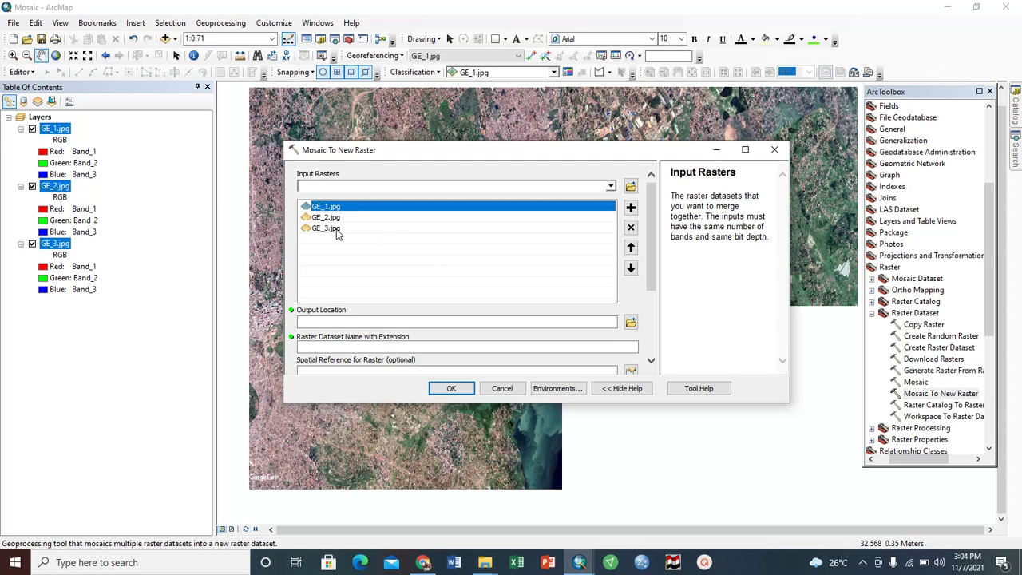
left_click(337, 229, "shift")
left_click(631, 227)
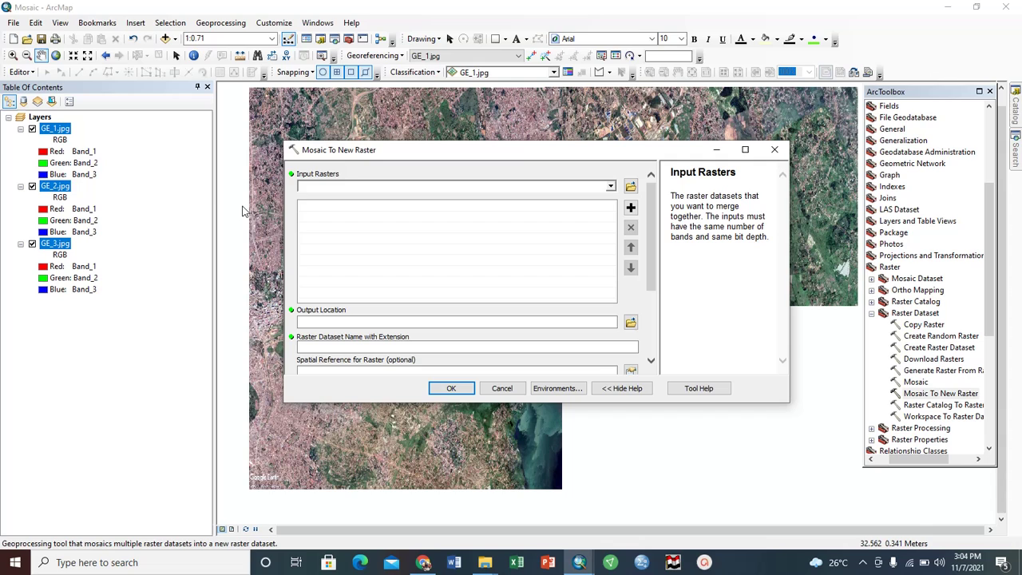
left_click(54, 130)
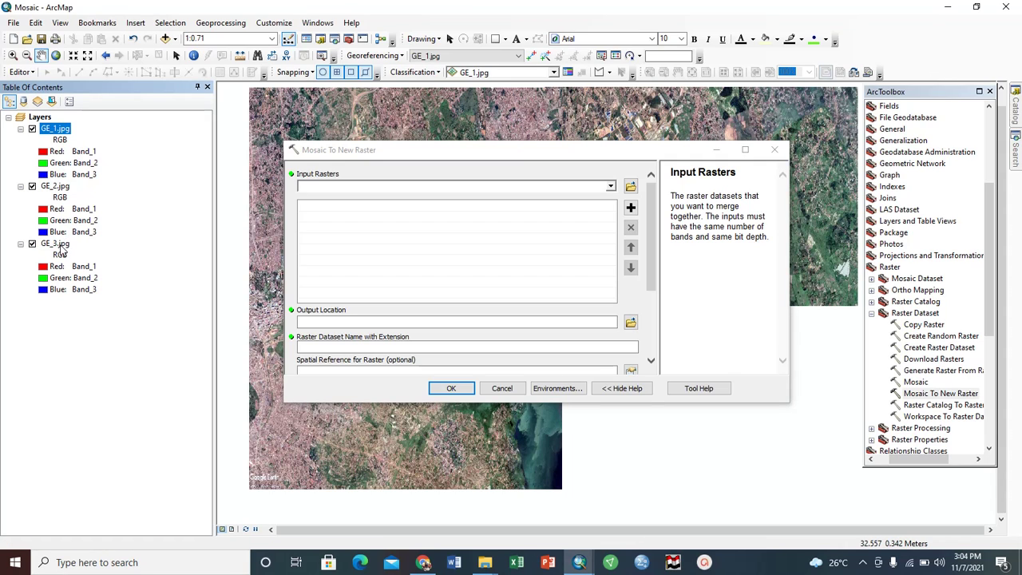
left_click(59, 246, "ctrl")
left_click(48, 184, "ctrl")
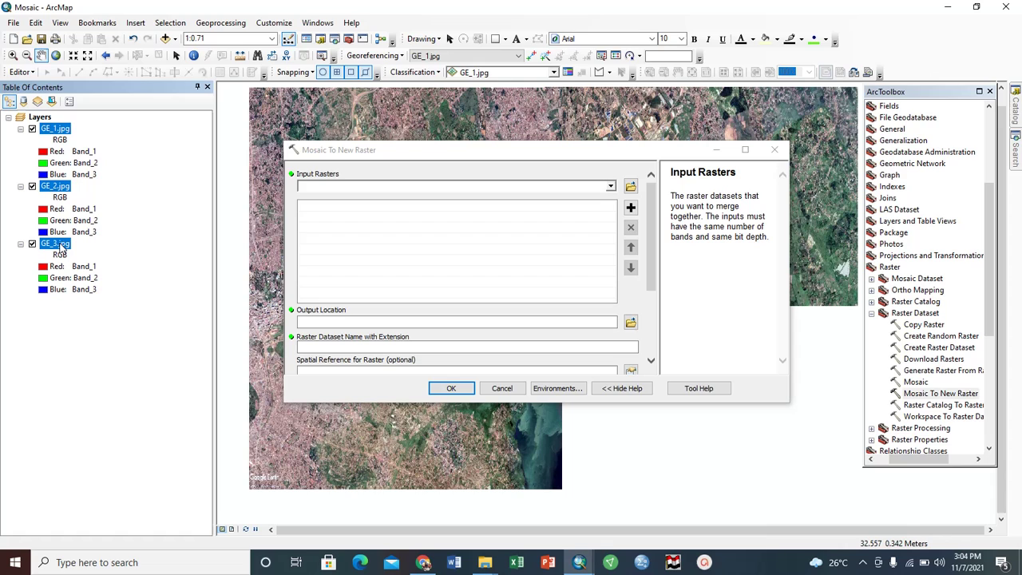
left_click_drag(54, 188, 370, 222)
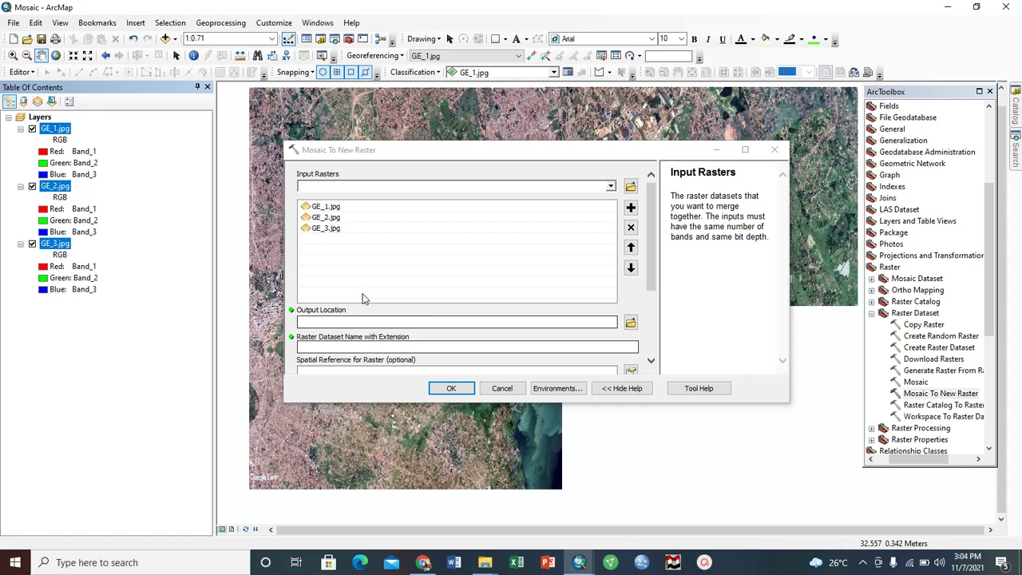
Browse to the Desktop\Gloria\Mosaic folder and set it as the output location
left_click_drag(651, 261, 649, 283)
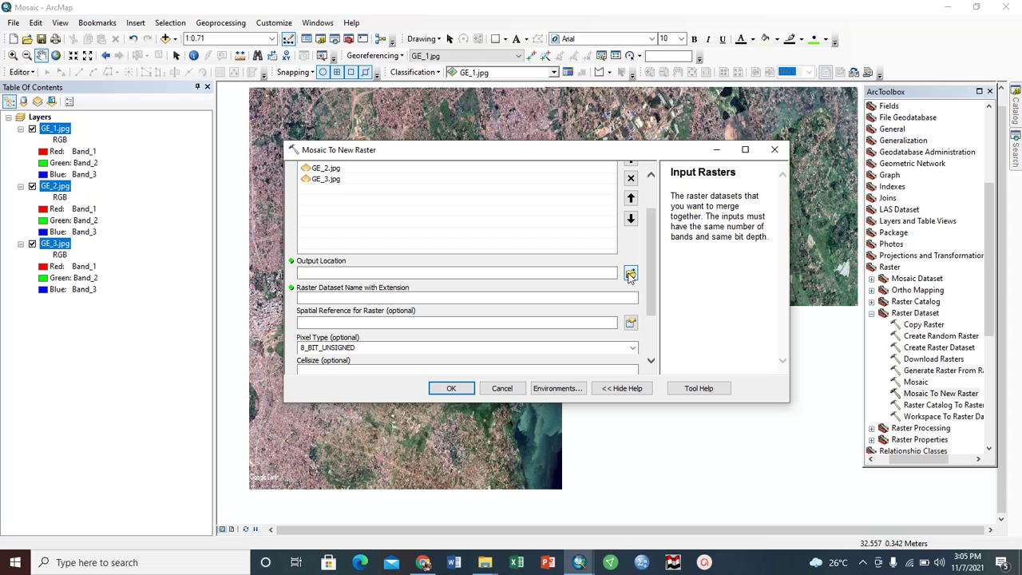
left_click(433, 275)
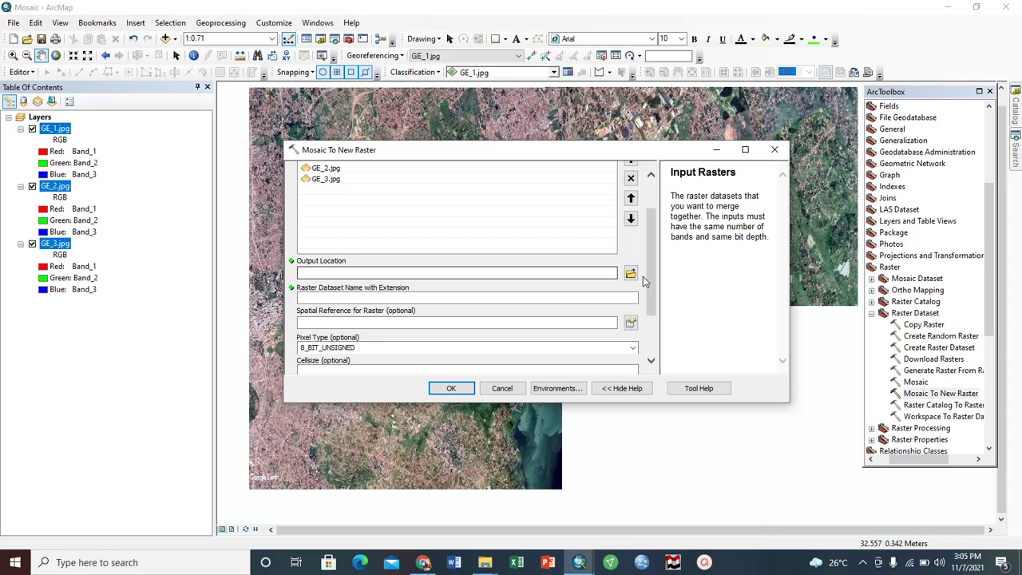
left_click(631, 274)
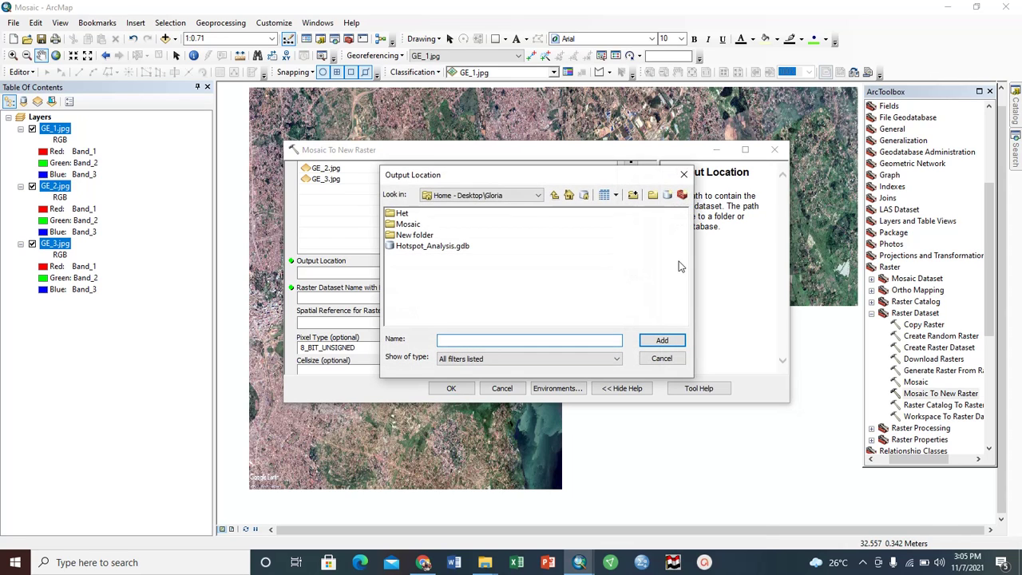
left_click(408, 224)
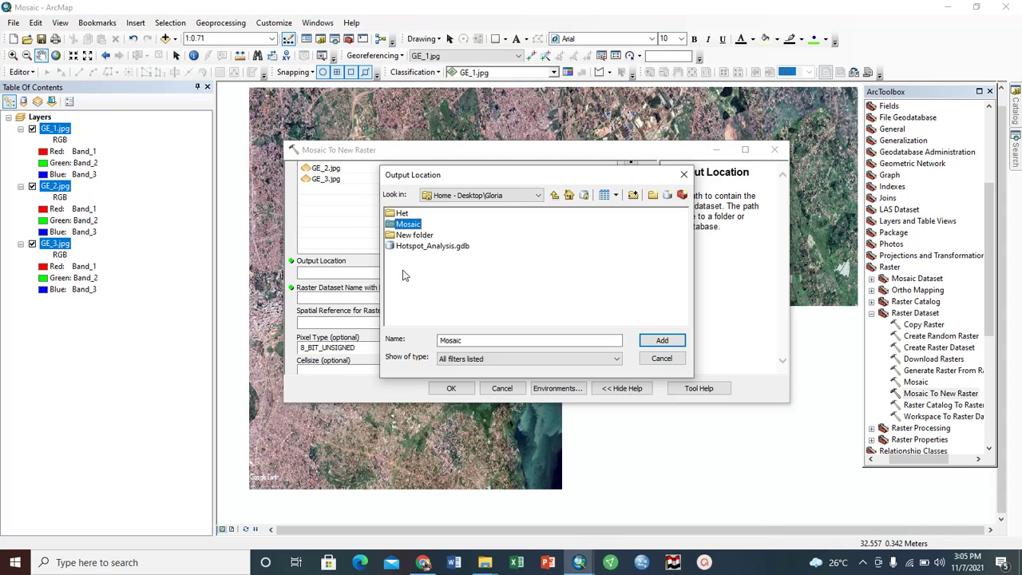
double_click(409, 226)
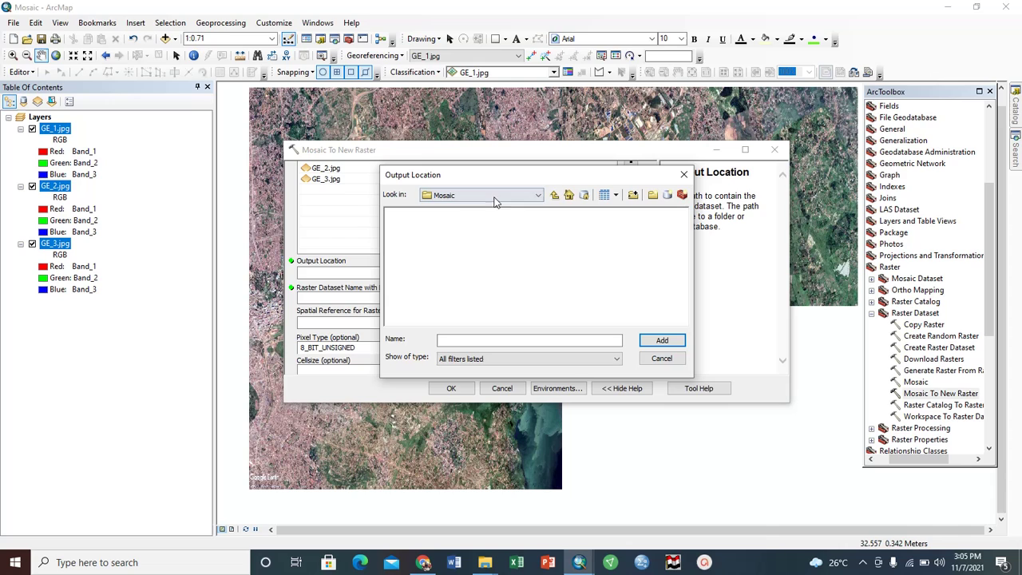
left_click(556, 197)
left_click(409, 224)
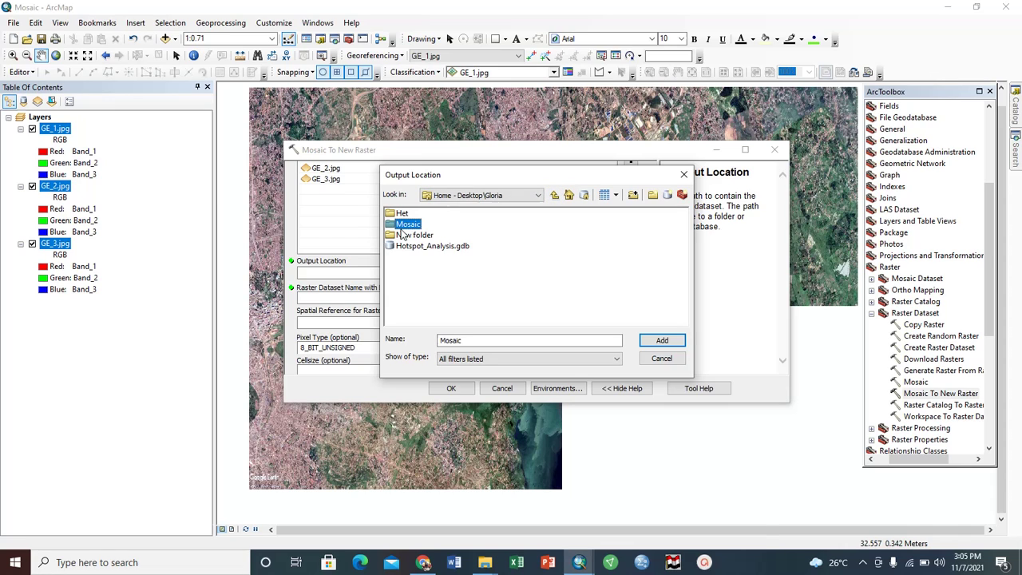
left_click(661, 341)
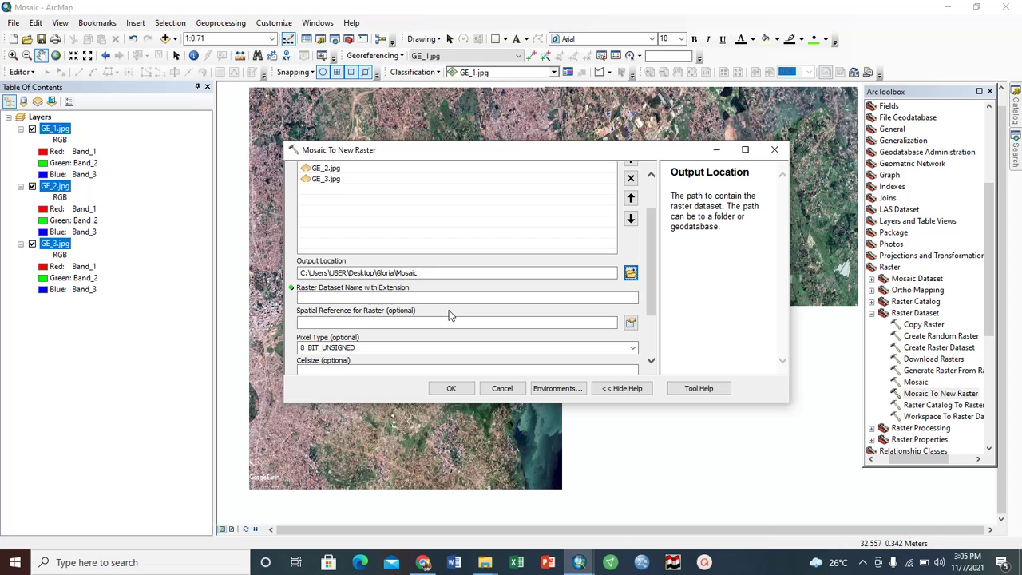
Enter NosaicR as the raster dataset name, keeping pixel type 8_BIT_UNSIGNED
left_click(356, 298)
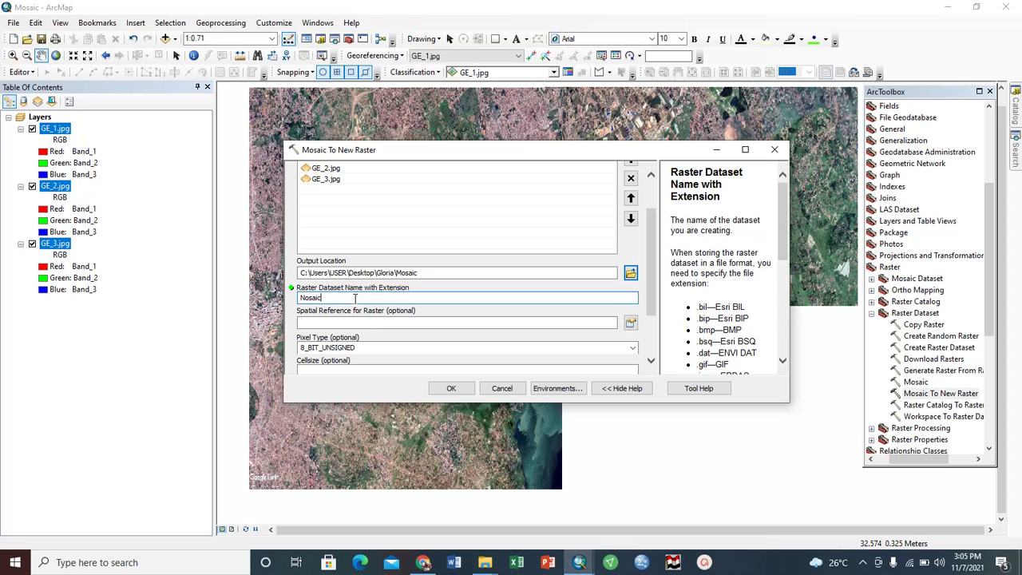
type("R")
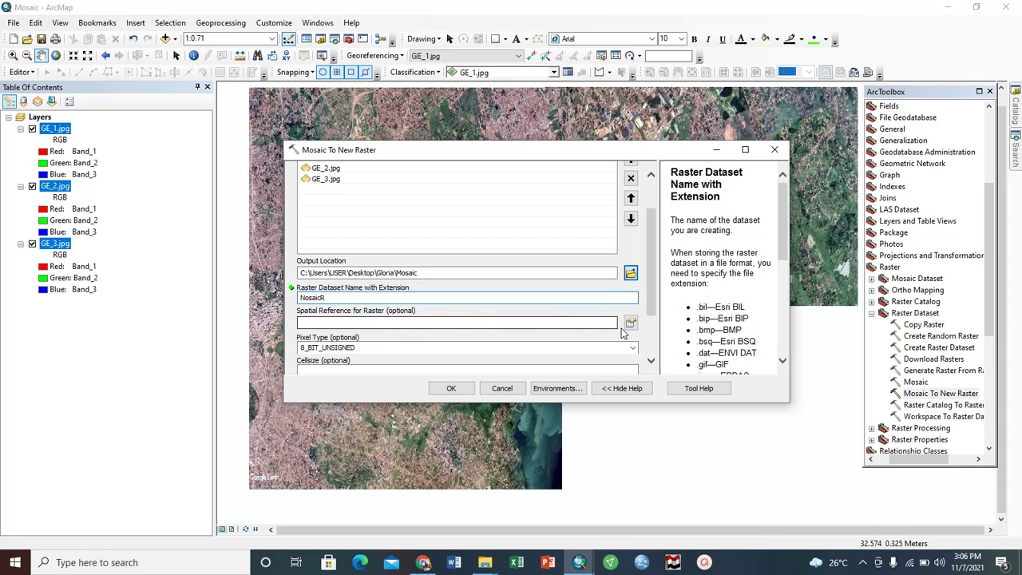
left_click_drag(649, 302, 650, 331)
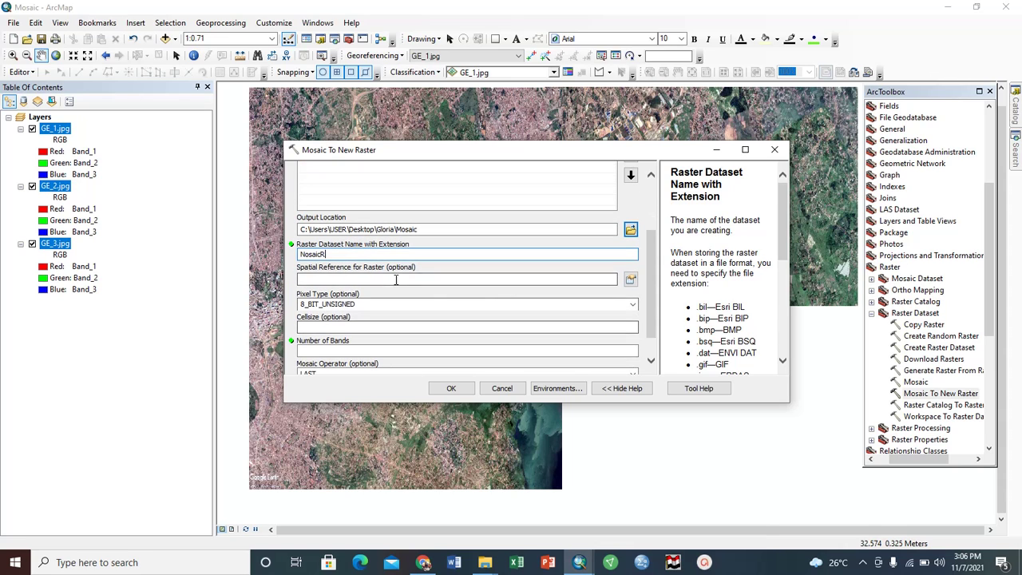
left_click(309, 280)
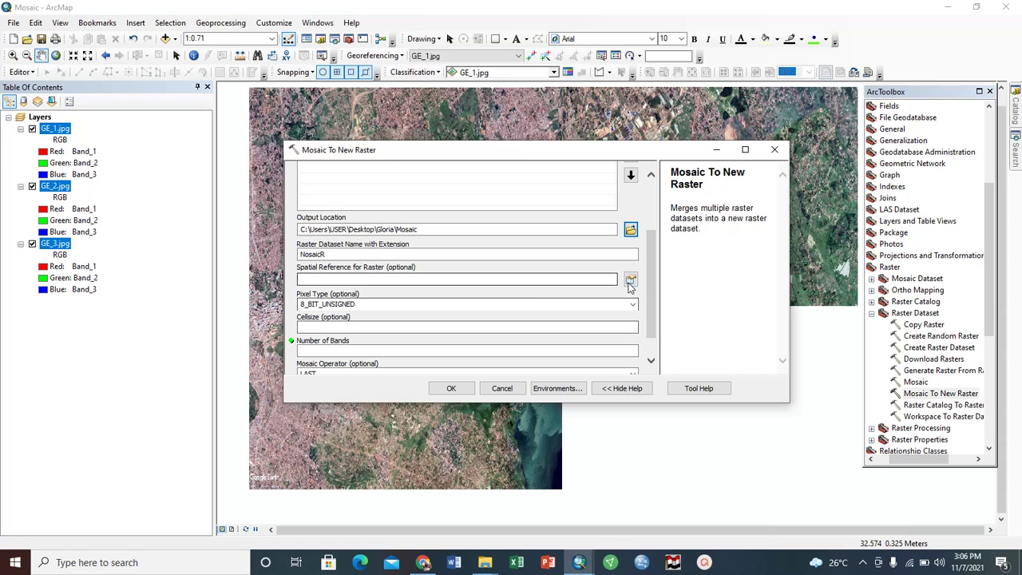
Inspect GE_1.jpg's layer properties for its cell size, then close them
scroll(447, 326, "down", 1)
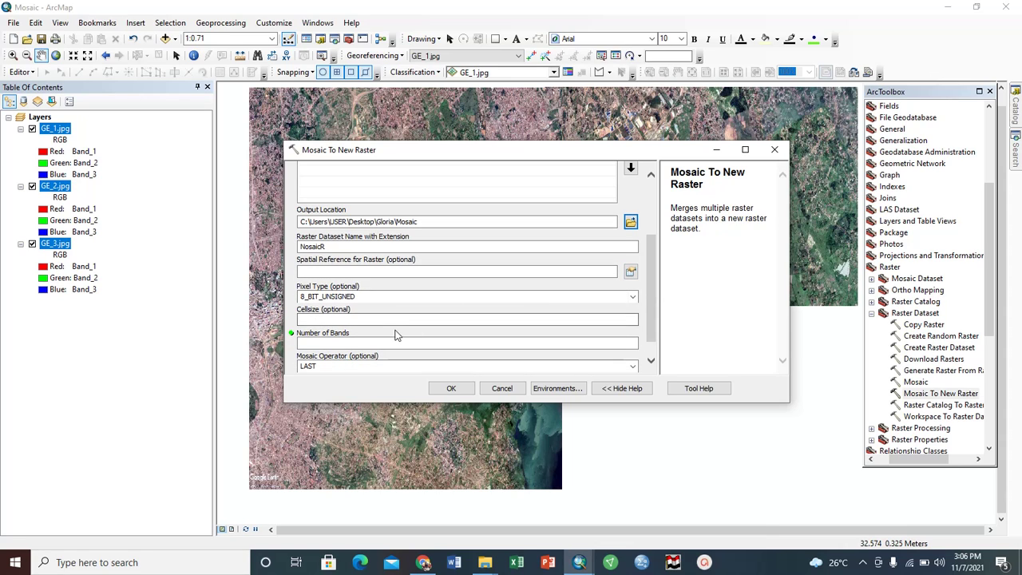
right_click(52, 132)
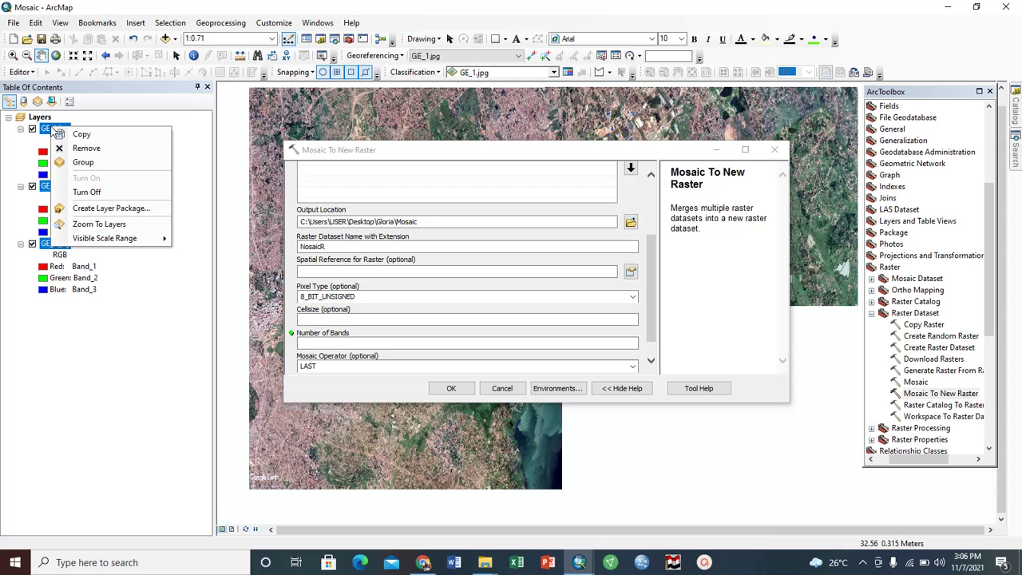
left_click(32, 155)
right_click(56, 131)
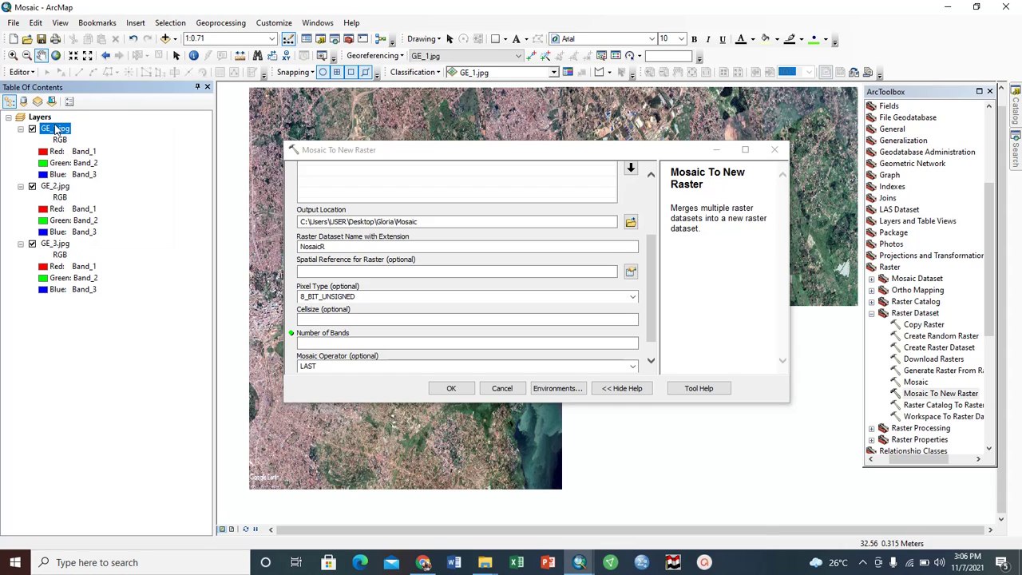
left_click(129, 312)
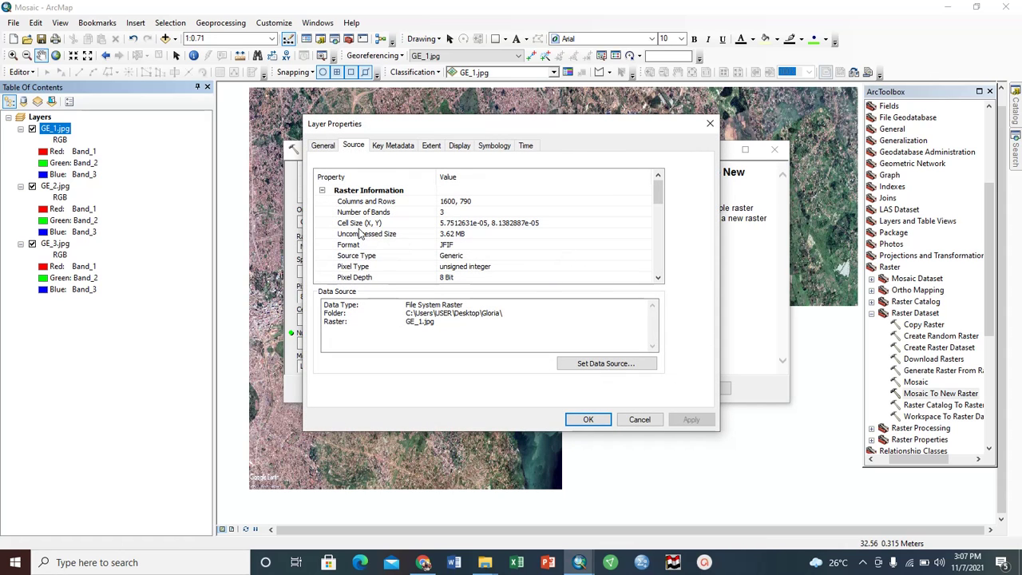
left_click(454, 227)
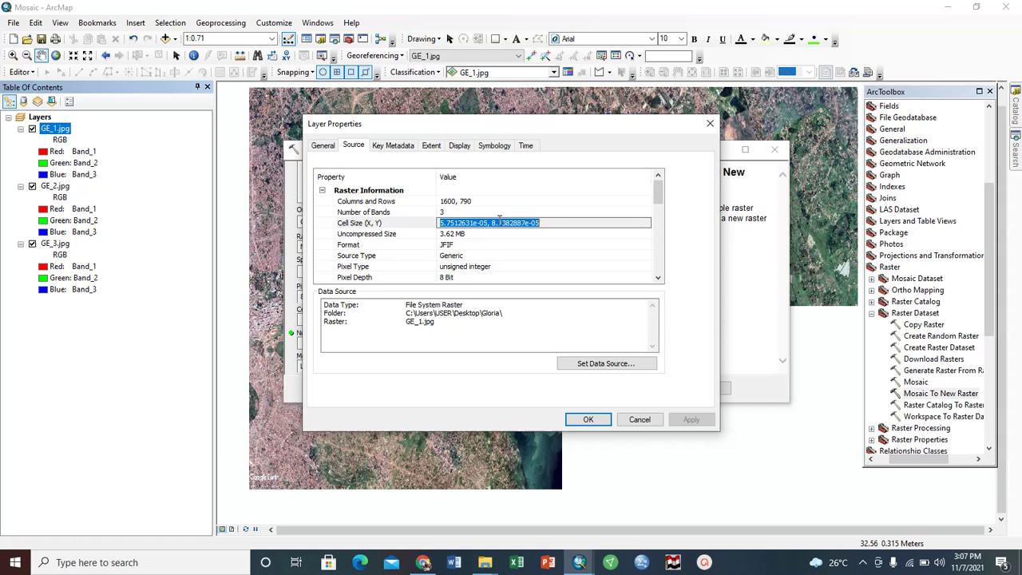
left_click(710, 123)
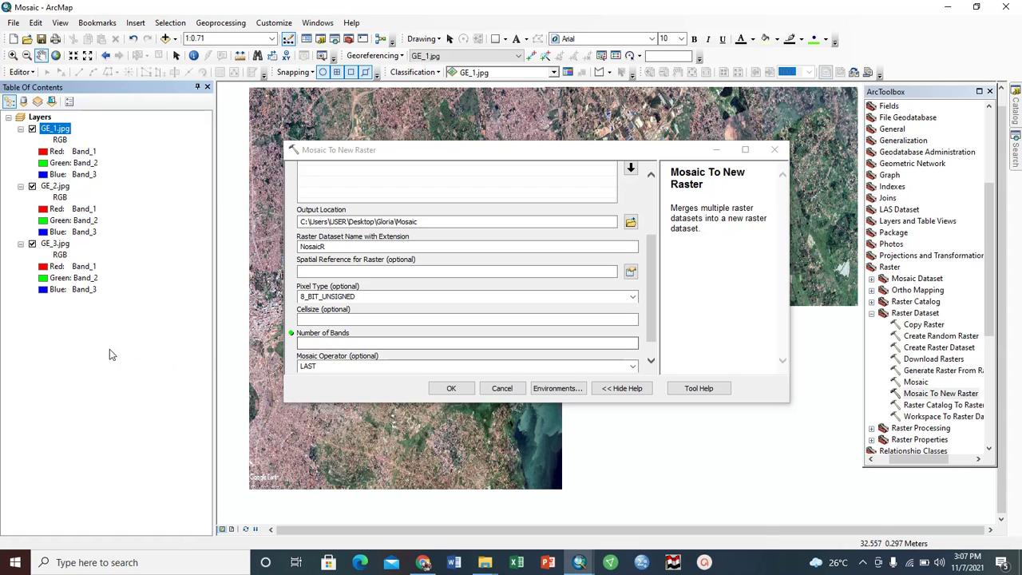
Check GE_1.jpg's band count in its properties and enter 3 as Number of Bands
left_click(529, 331)
scroll(536, 334, "down", 1)
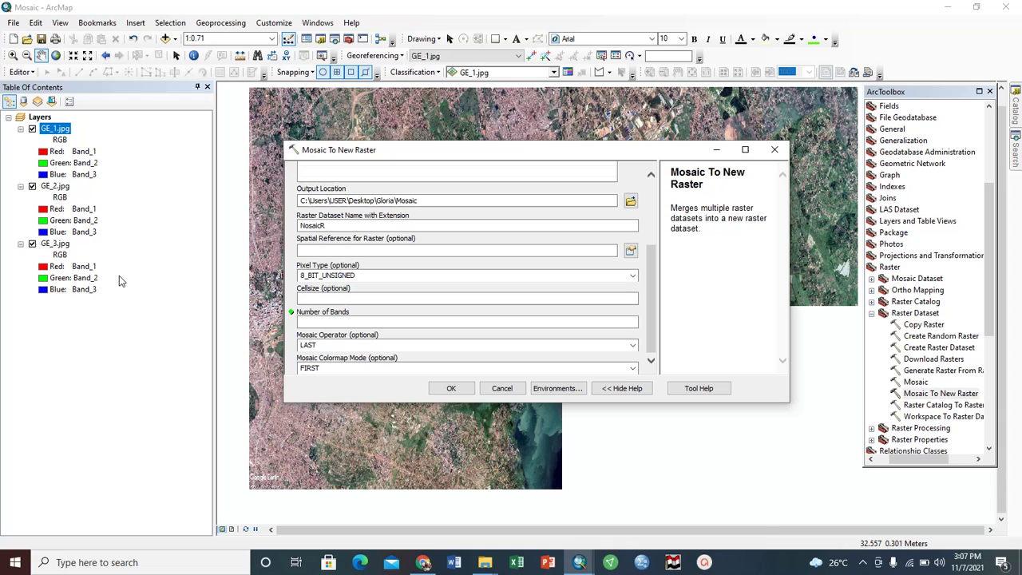
right_click(56, 130)
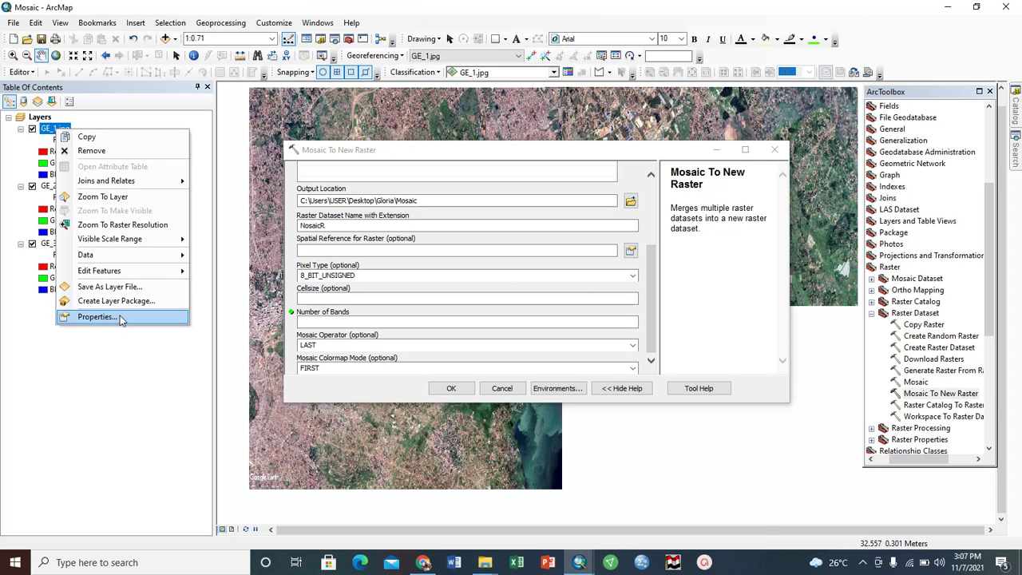
left_click(121, 317)
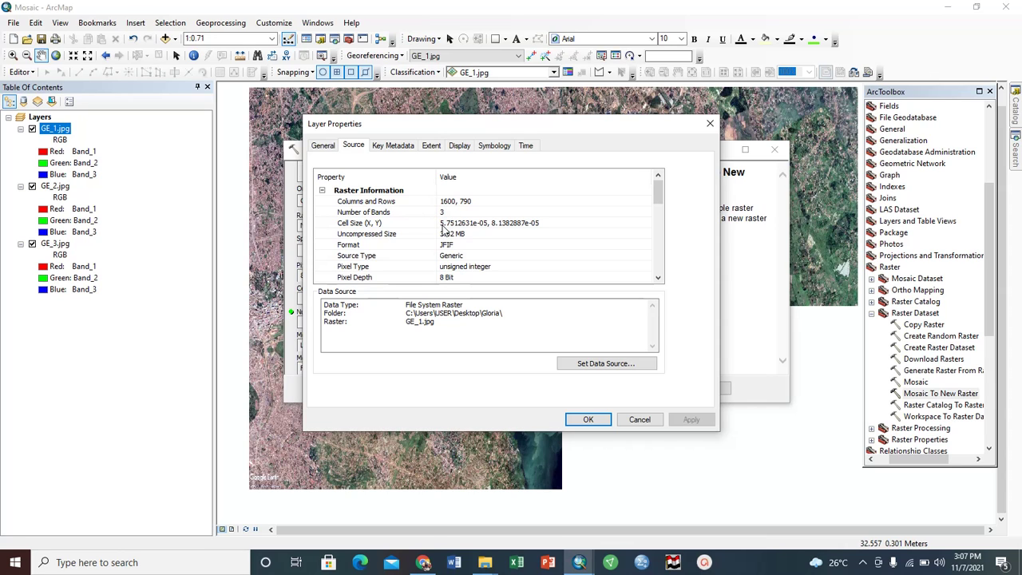
left_click(709, 125)
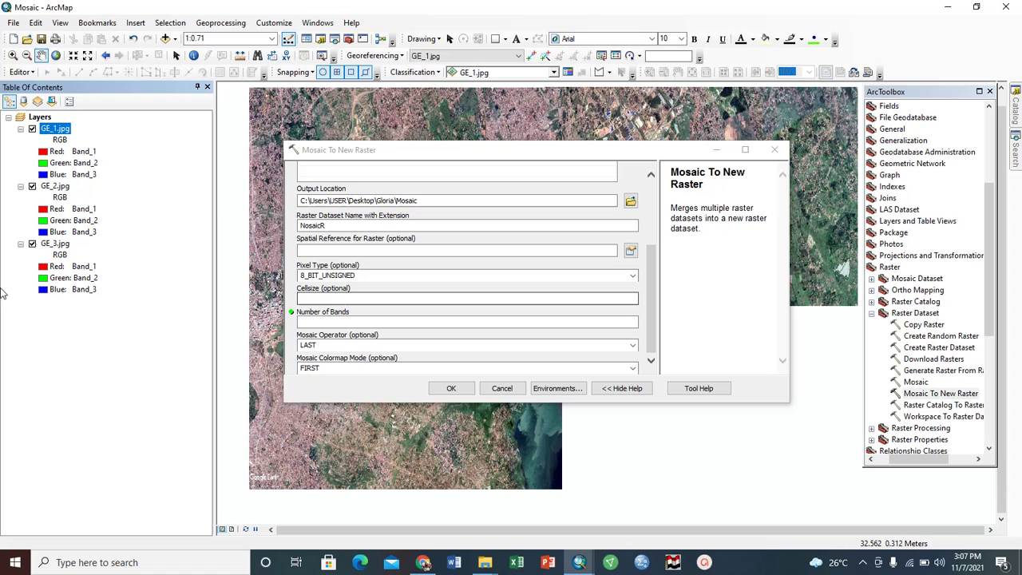
left_click(633, 323)
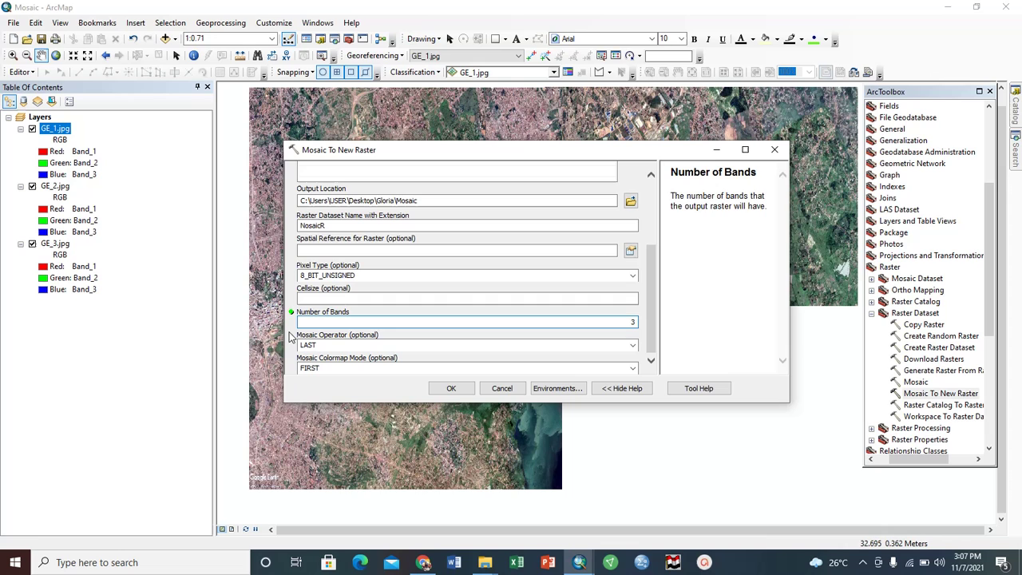
left_click(578, 309)
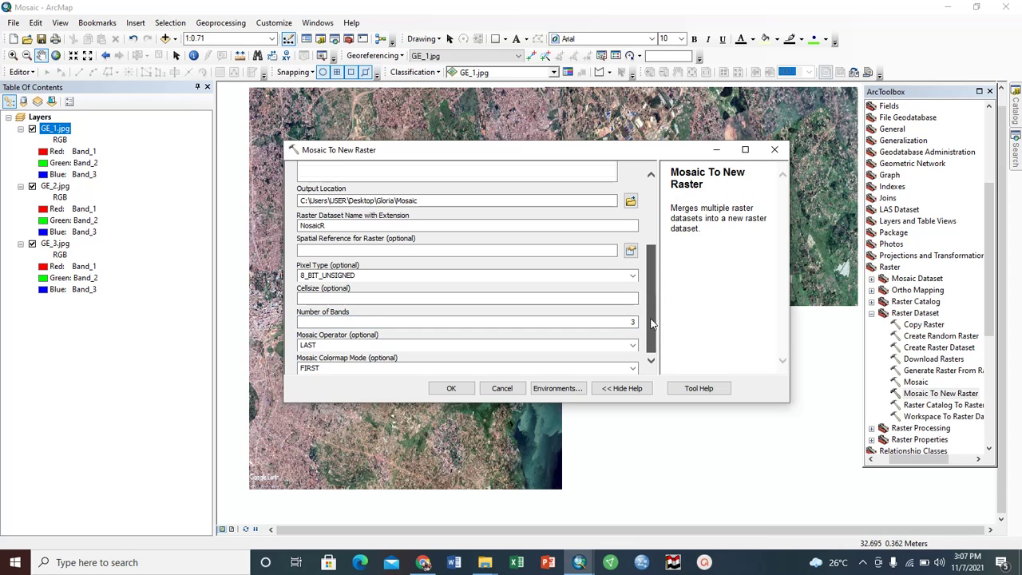
left_click_drag(651, 294, 651, 218)
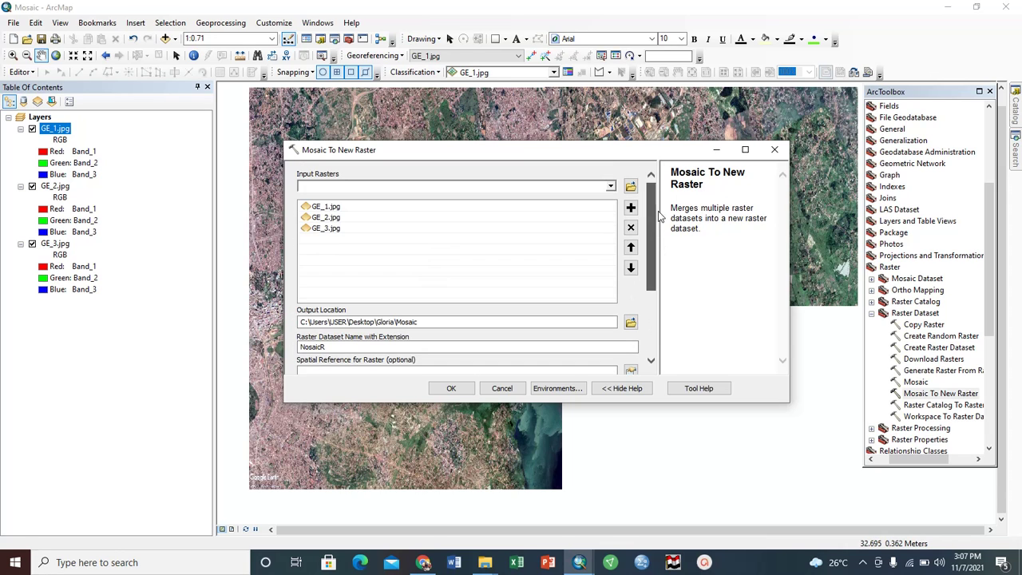
Run Mosaic To New Raster to create NosaicR and add it to the map
left_click(453, 391)
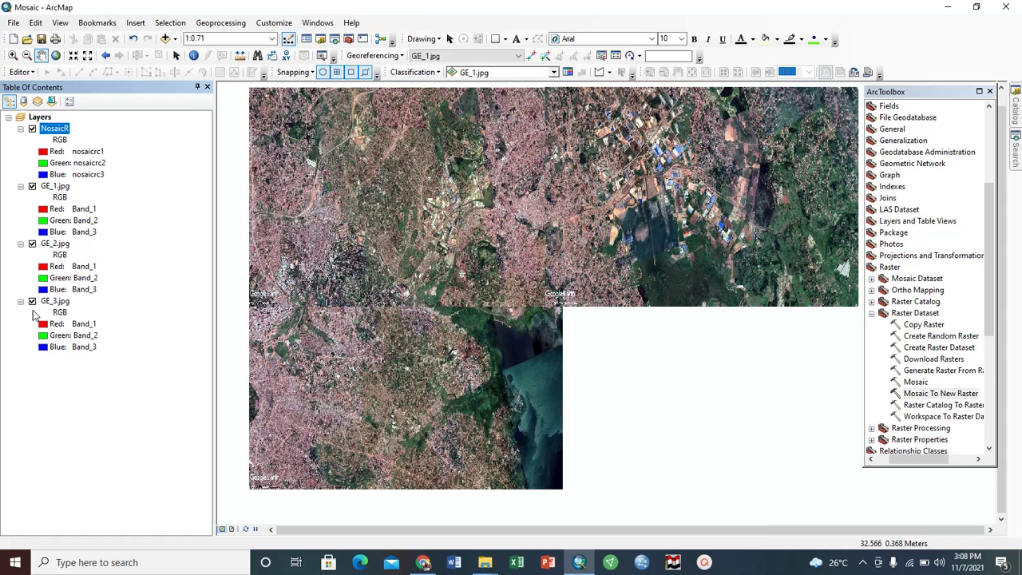
Switch off the GE layers and toggle NosaicR on and off to compare, recentring the map
left_click(32, 243)
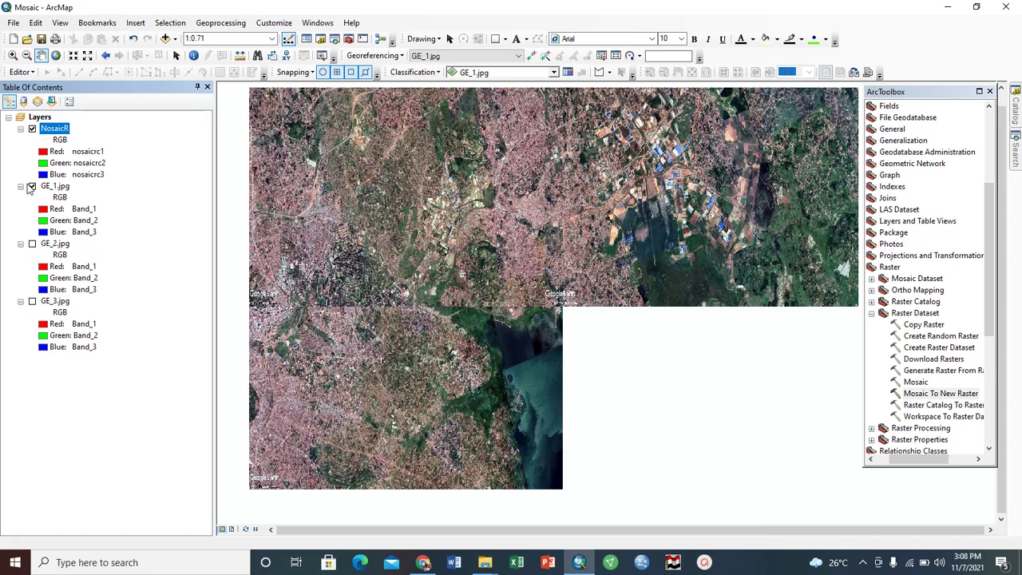
left_click(32, 129)
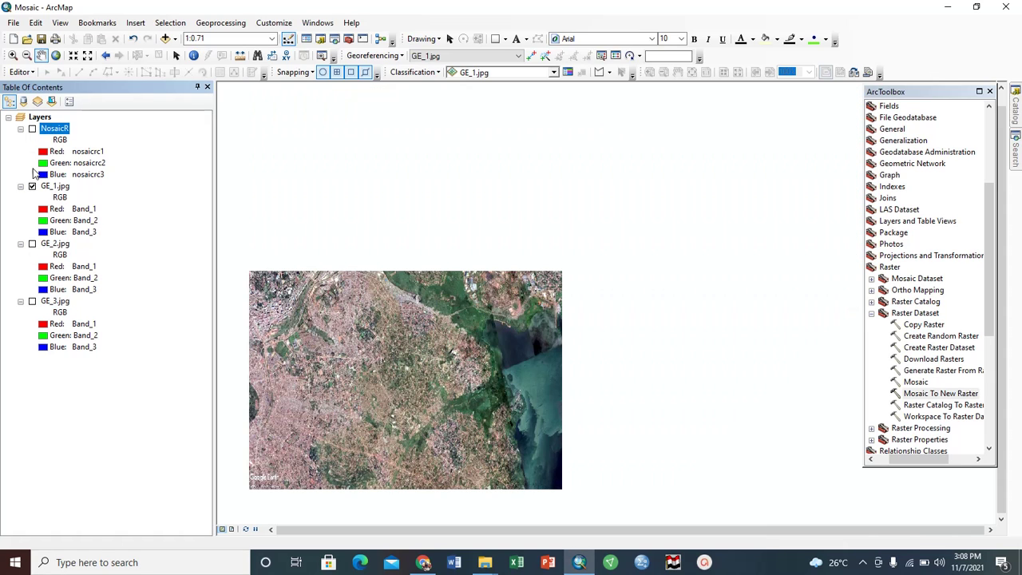
left_click(33, 187)
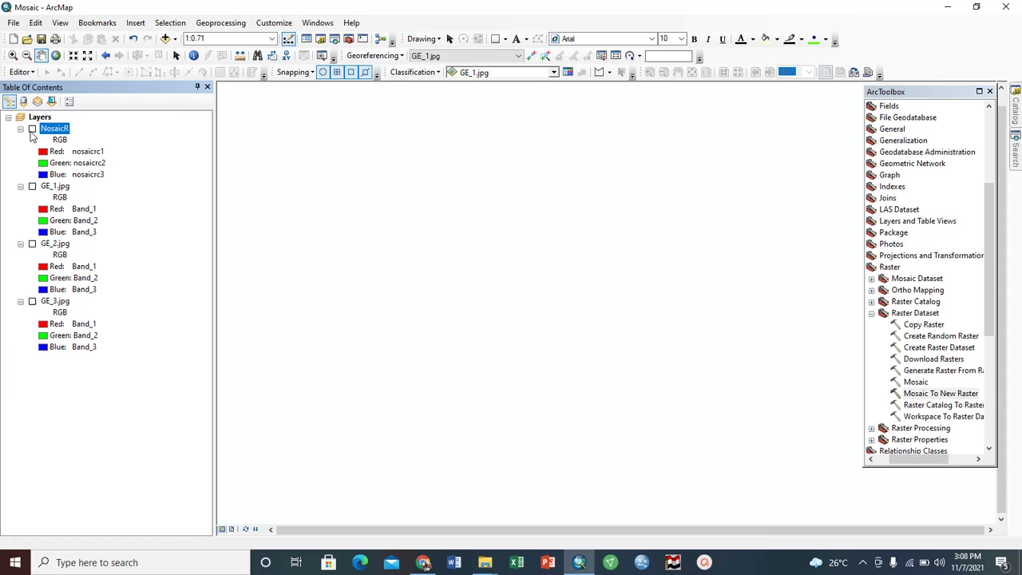
left_click(38, 132)
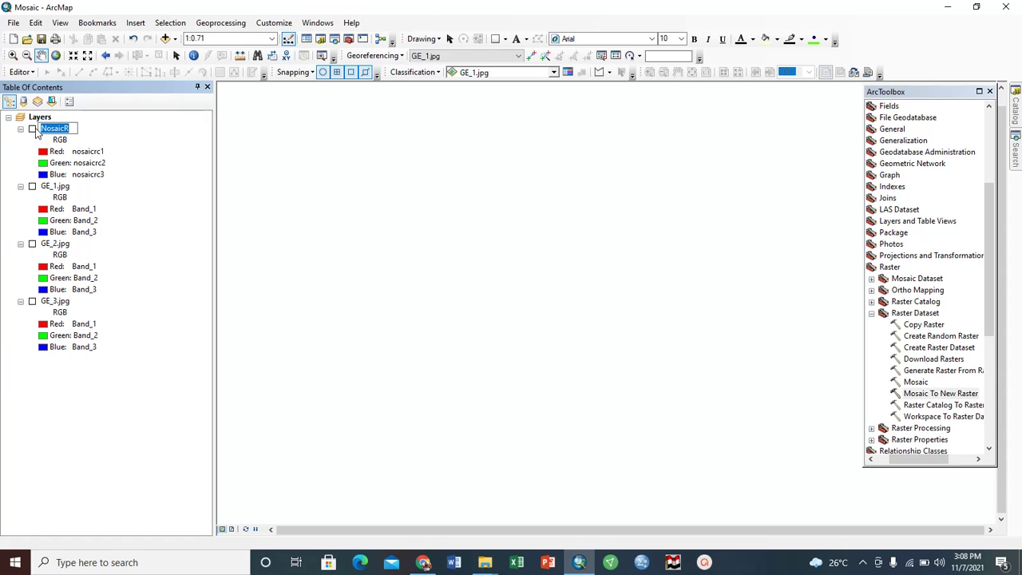
left_click(32, 128)
left_click(32, 128)
left_click(33, 130)
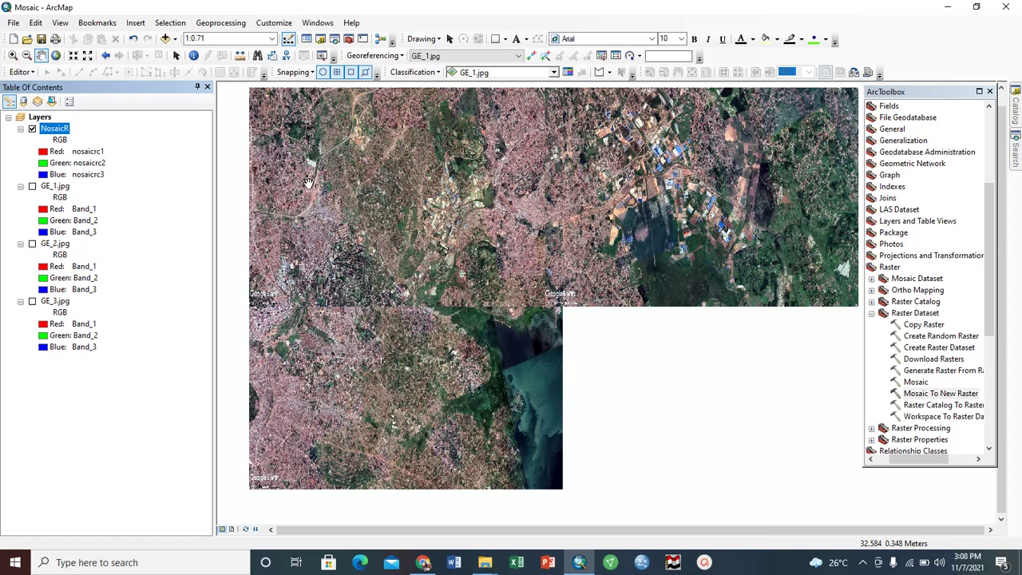
left_click_drag(420, 193, 414, 209)
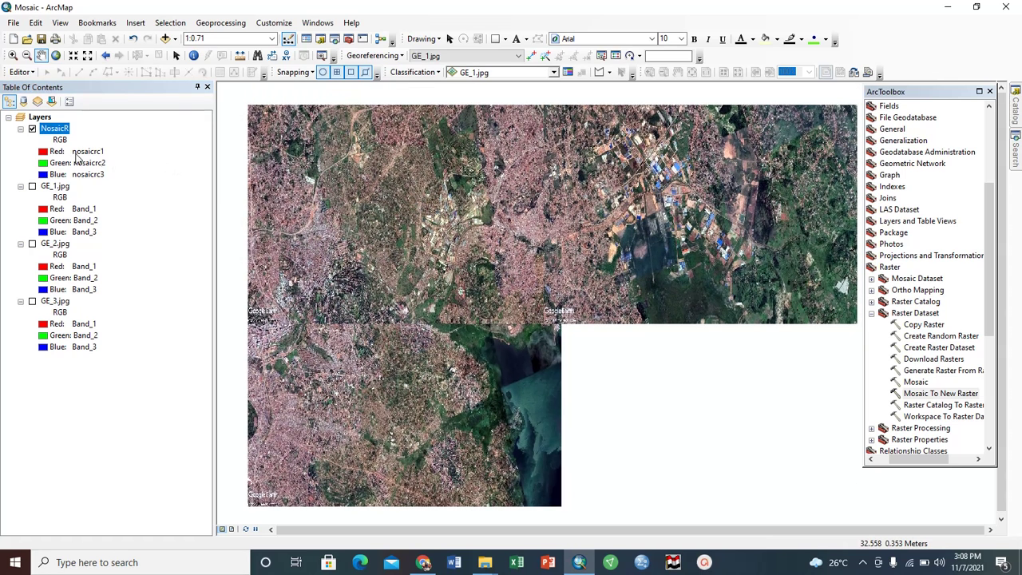
Compare GE_1, GE_2 and GE_3 individually, then leave only NosaicR displayed
left_click(32, 129)
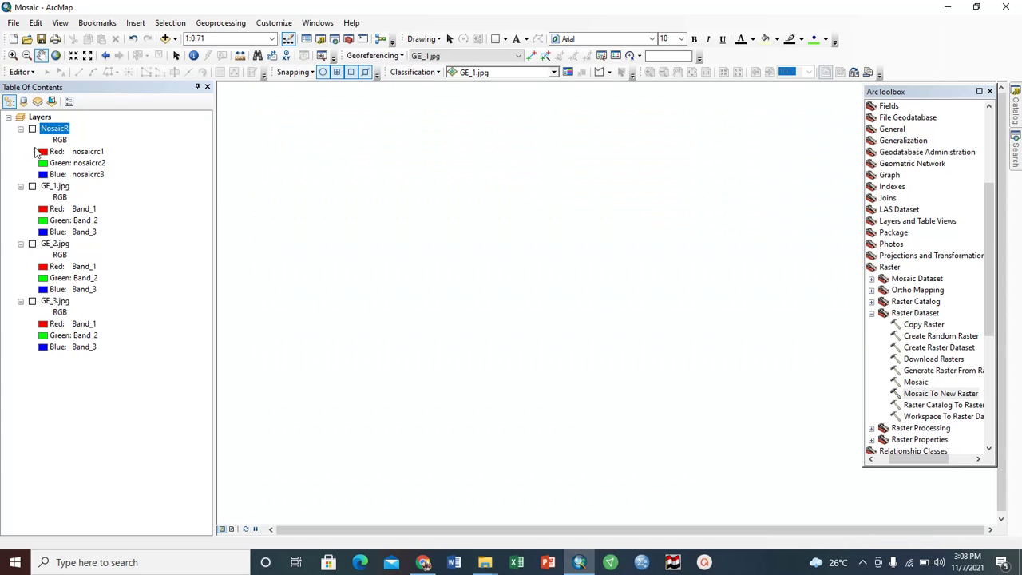
left_click(32, 187)
left_click(32, 244)
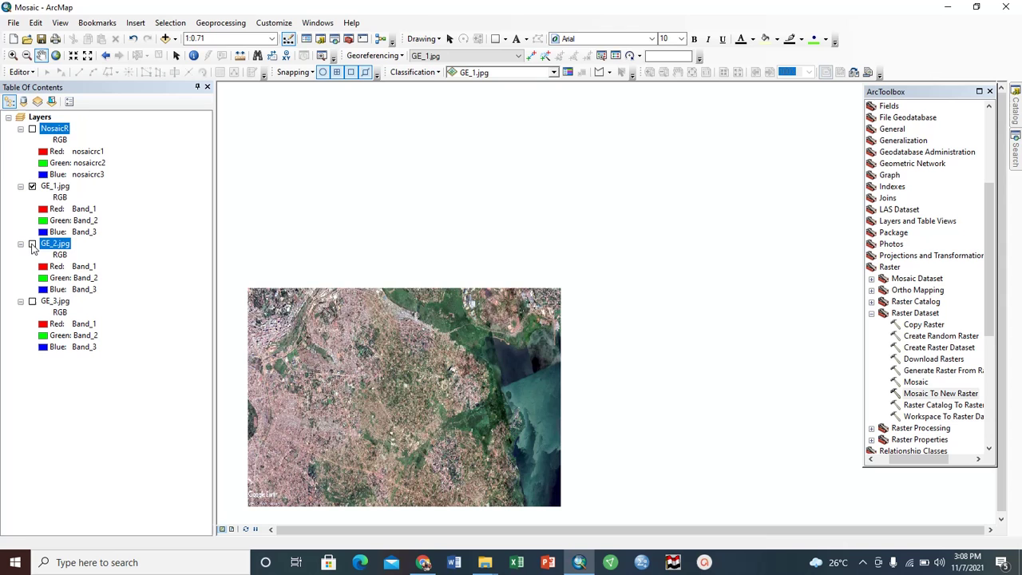
left_click(32, 302)
left_click(32, 301)
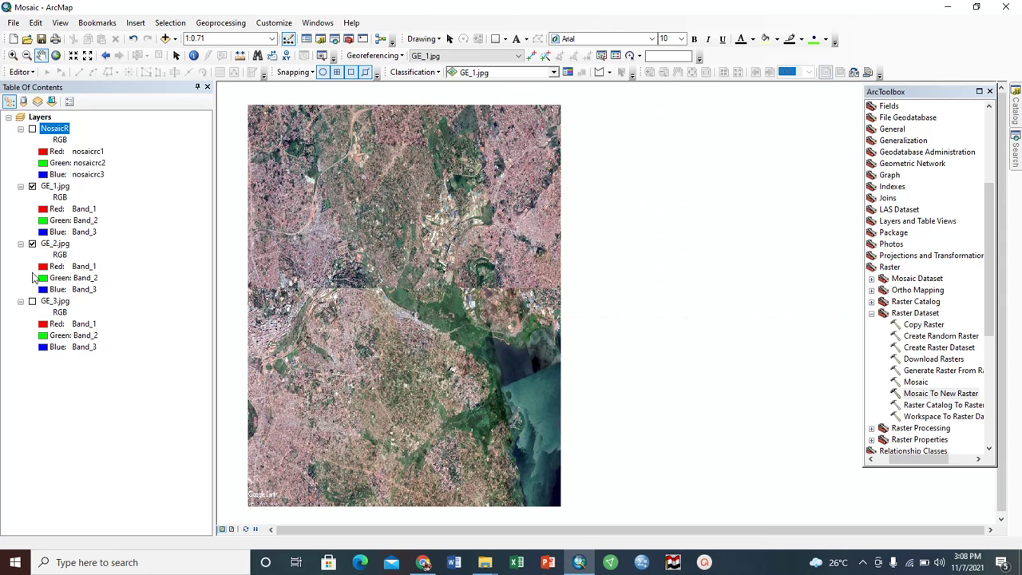
left_click(32, 244)
left_click(32, 186)
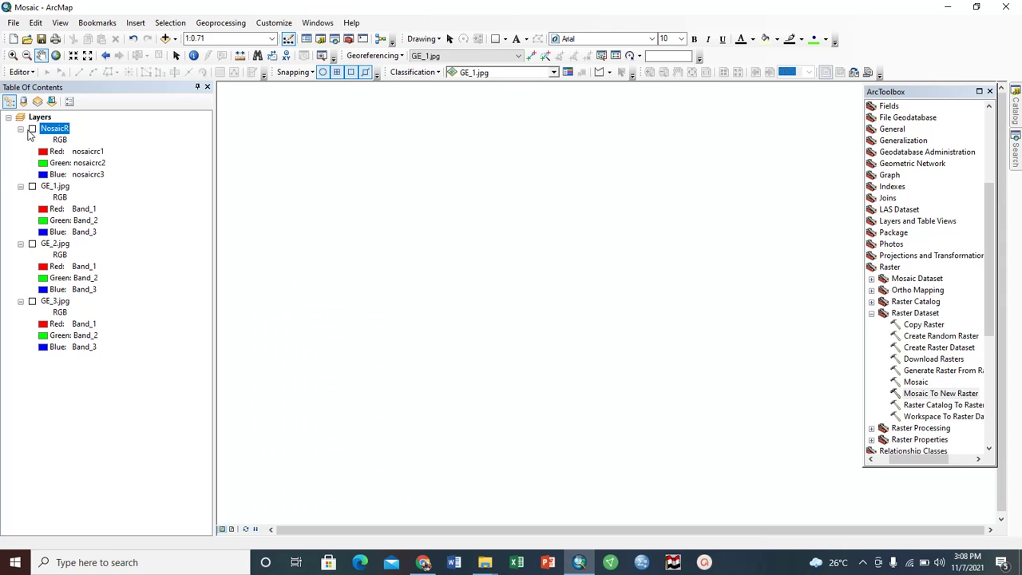
left_click(32, 130)
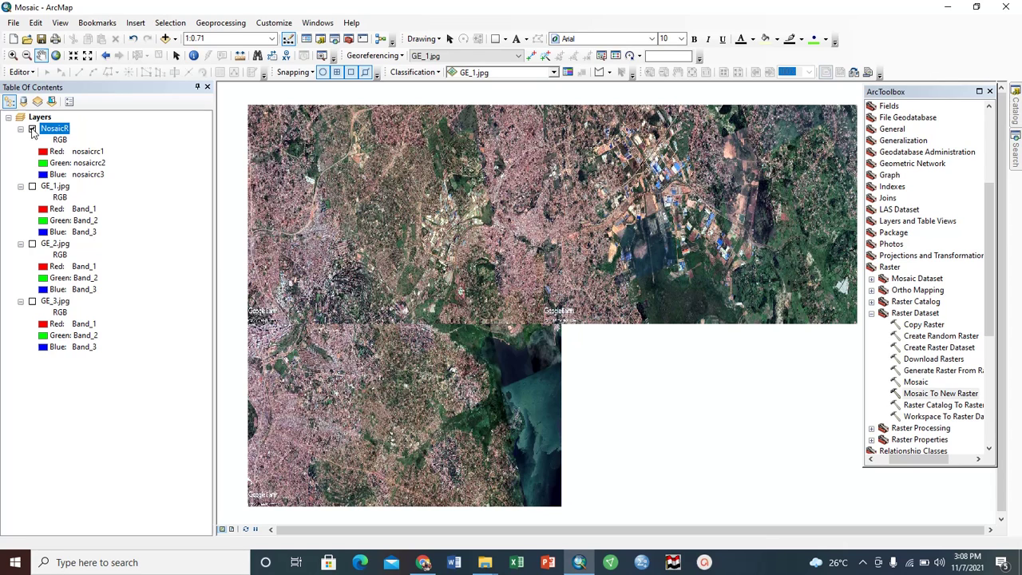
left_click(32, 130)
left_click_drag(349, 180, 338, 171)
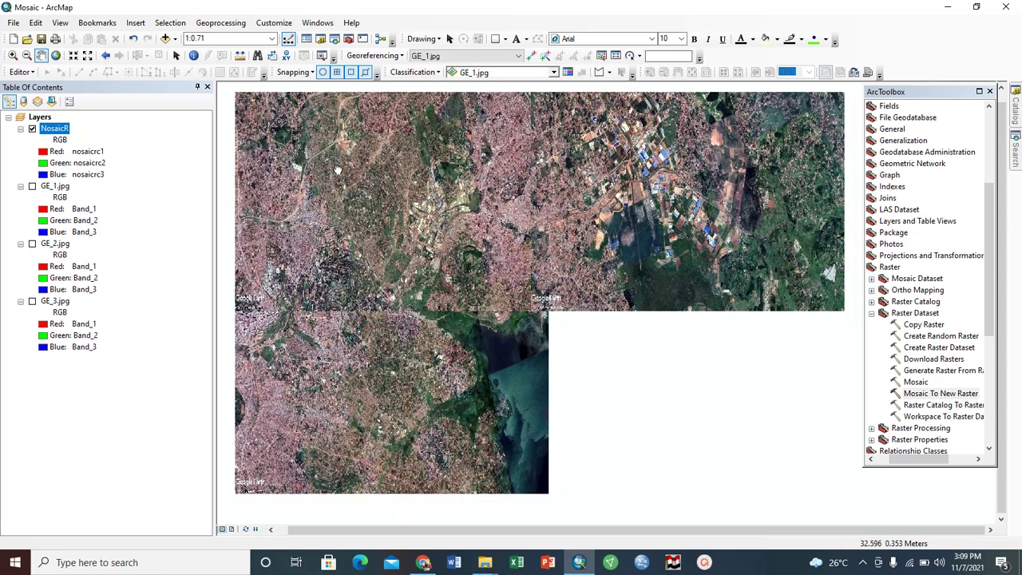